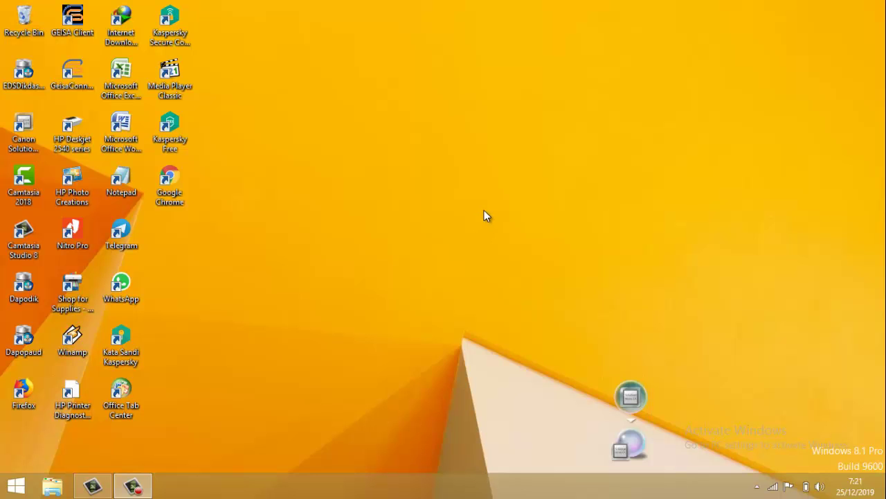
Refresh the desktop icons repeatedly
right_click(484, 211)
click(509, 247)
right_click(508, 230)
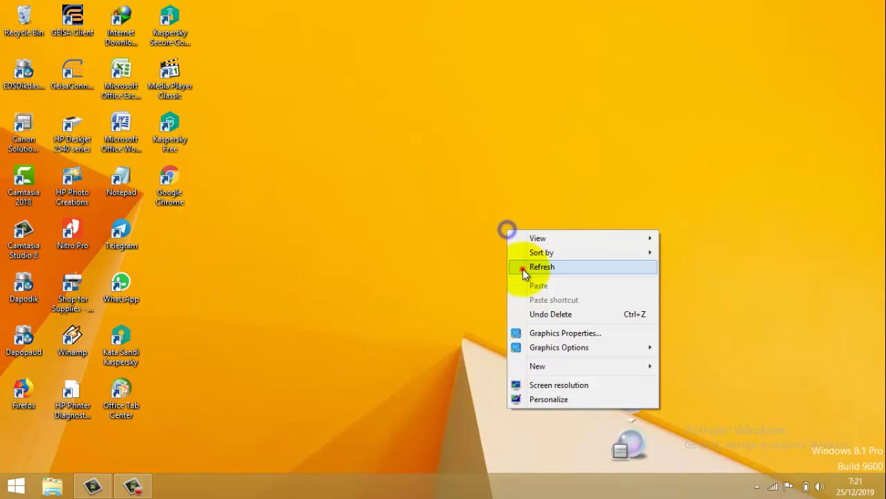
click(523, 268)
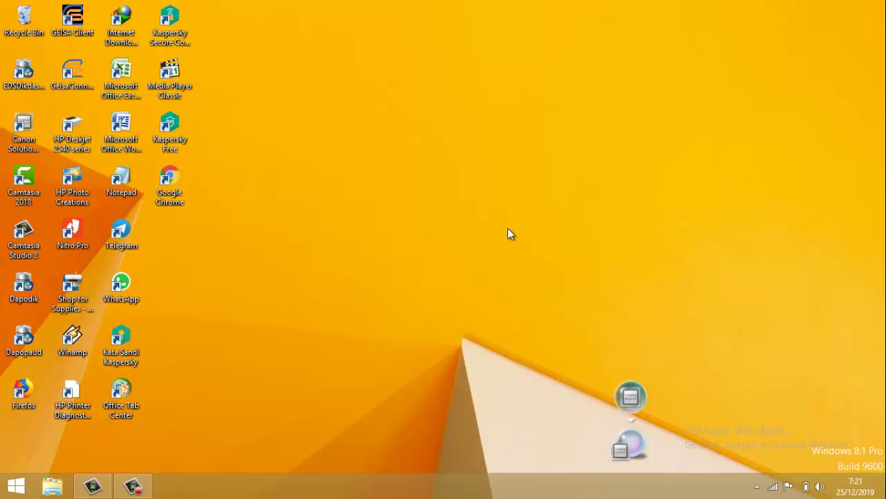
right_click(508, 184)
click(534, 214)
right_click(534, 208)
click(539, 225)
right_click(536, 194)
click(558, 224)
right_click(554, 201)
mouse_move(568, 228)
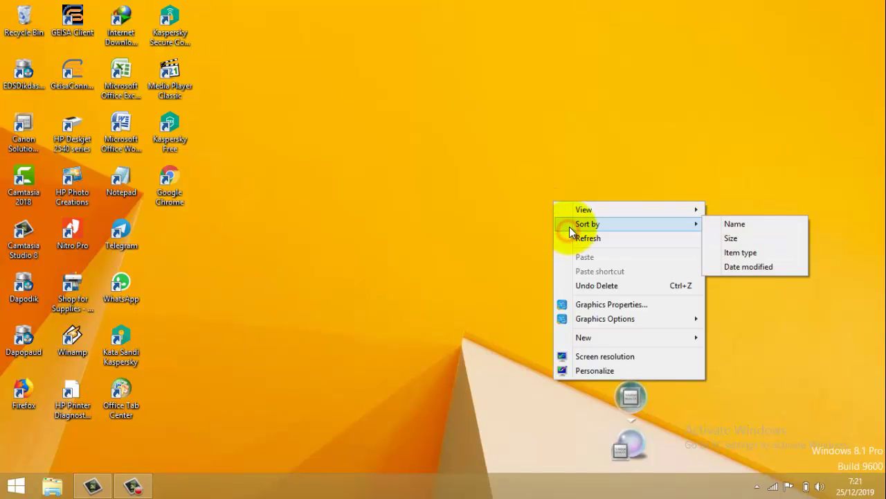
click(569, 239)
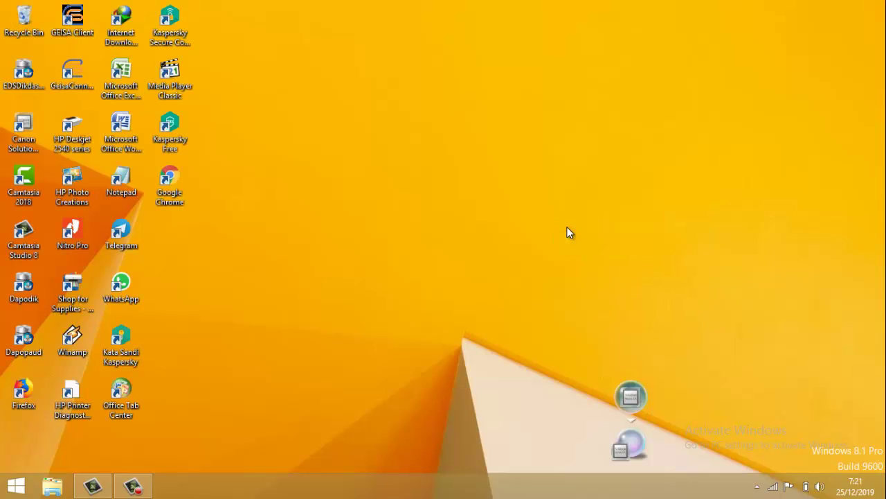
right_click(559, 203)
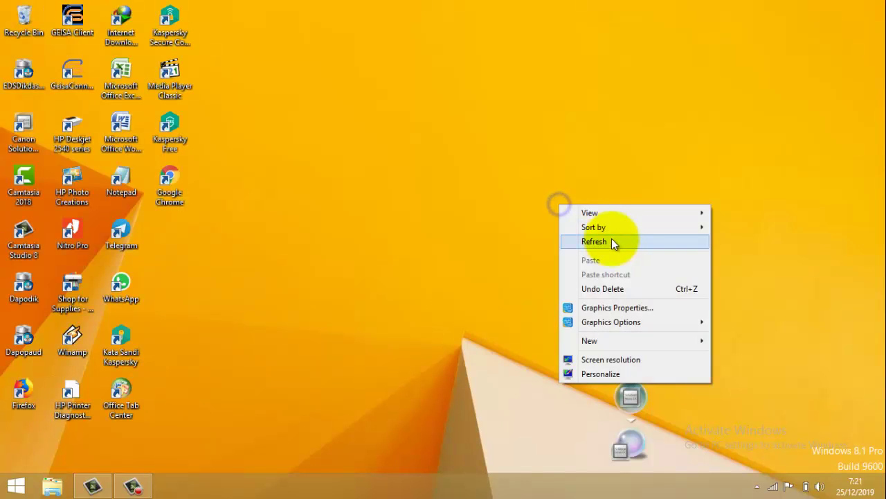
click(611, 238)
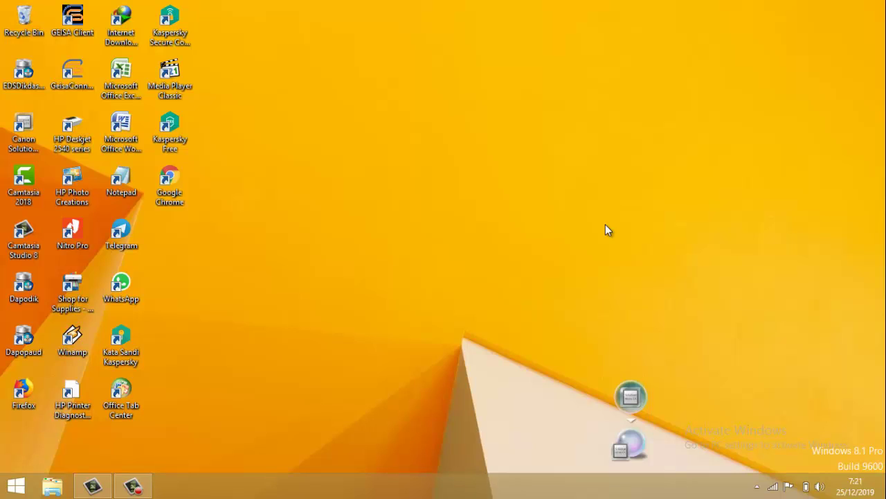
right_click(516, 222)
click(539, 254)
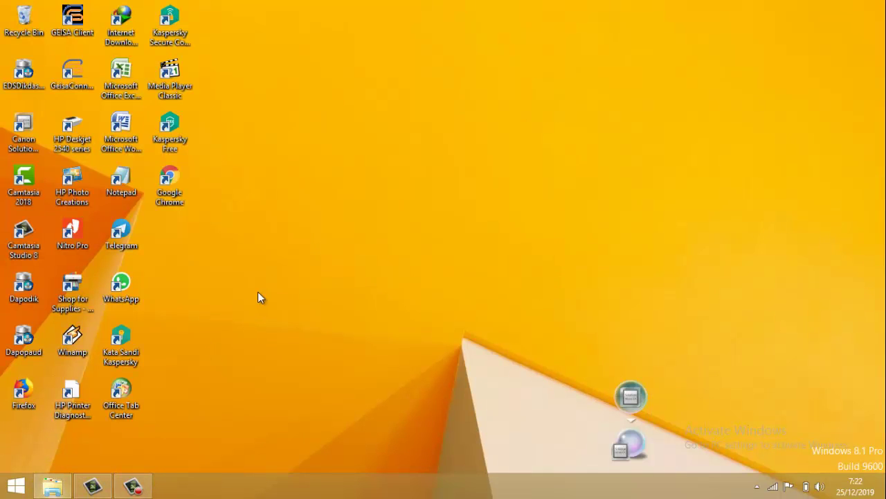
Open a File Explorer window and go into Local Disk (D:)
right_click(412, 192)
click(436, 227)
right_click(362, 264)
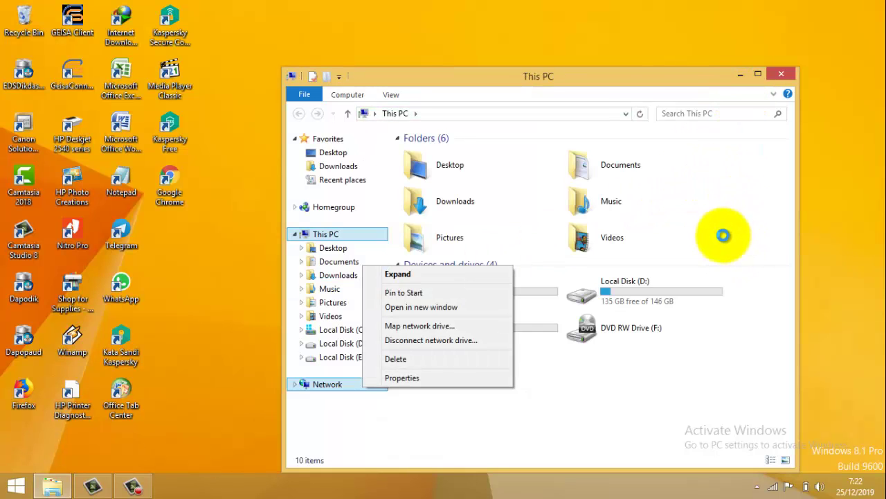
click(492, 442)
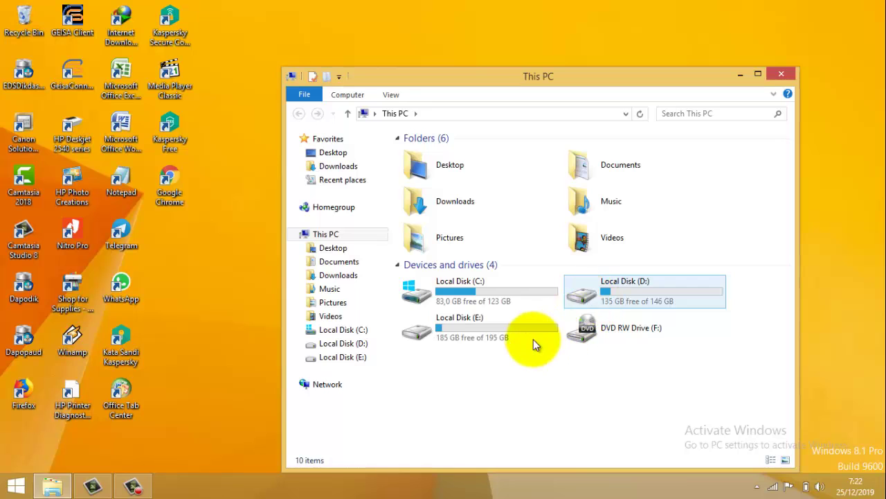
click(610, 292)
double_click(609, 292)
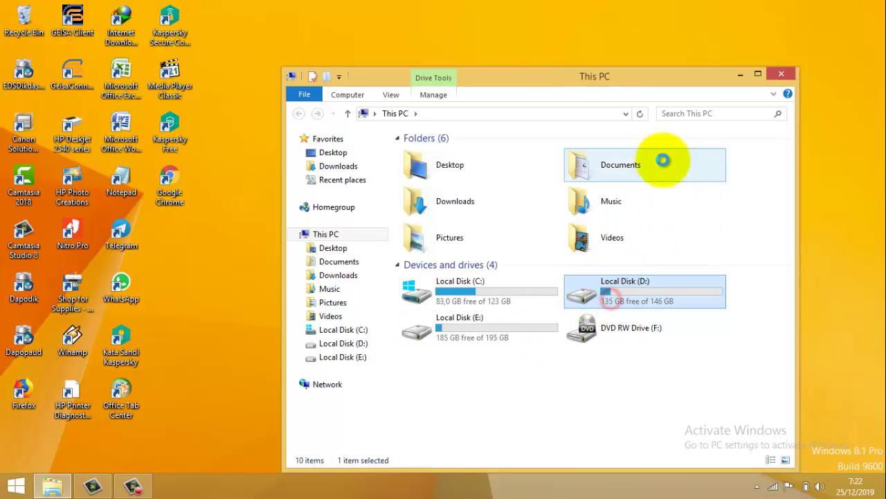
Search drive D: for 'laporan' and open Laporan PMP 2020, then Faster 2019
click(683, 113)
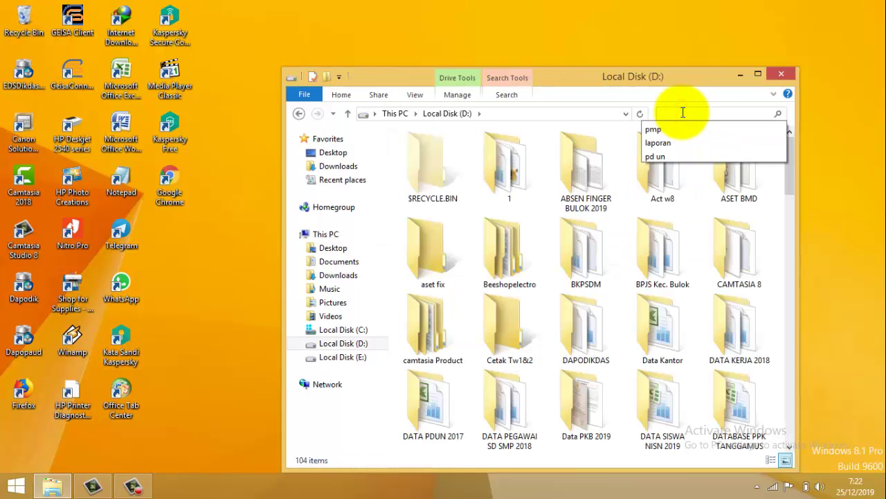
click(658, 143)
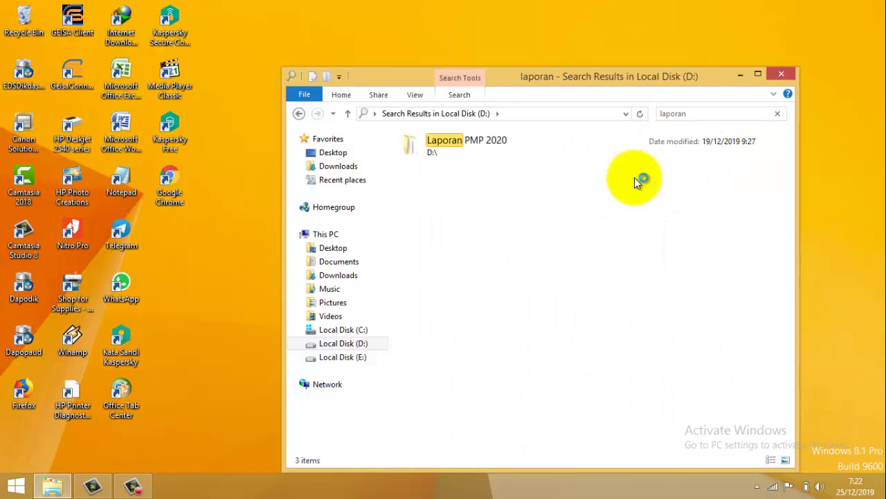
click(528, 144)
double_click(527, 153)
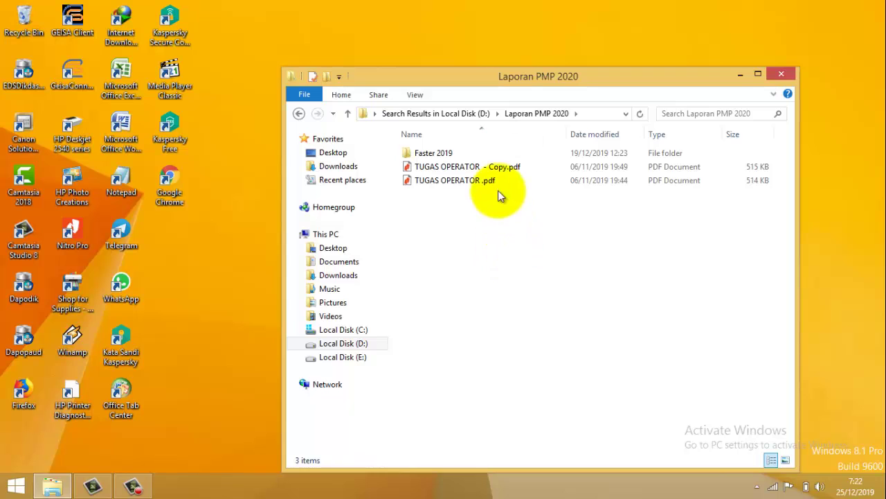
click(492, 155)
double_click(491, 155)
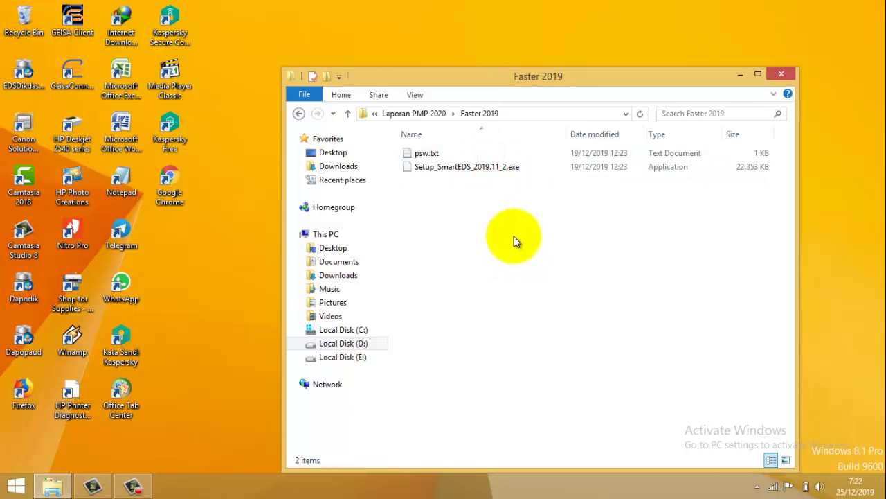
Refresh the Faster 2019 folder listing several times
right_click(489, 227)
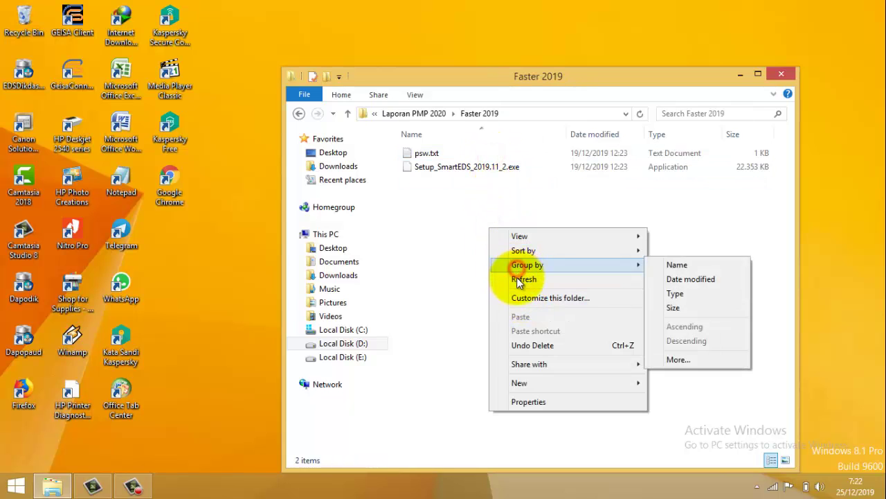
click(517, 282)
right_click(517, 282)
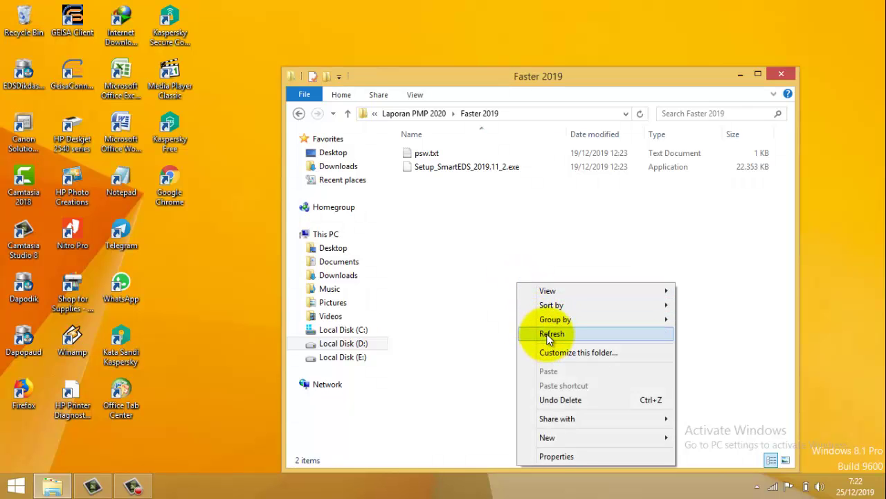
click(547, 333)
right_click(529, 277)
click(554, 327)
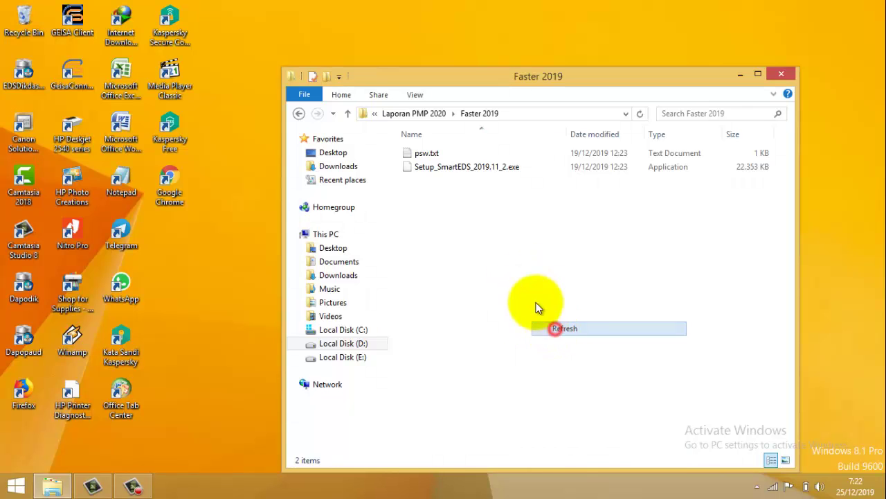
right_click(516, 271)
click(530, 321)
Look over psw.txt and the SmartEDS setup file, then close the folder window
click(447, 169)
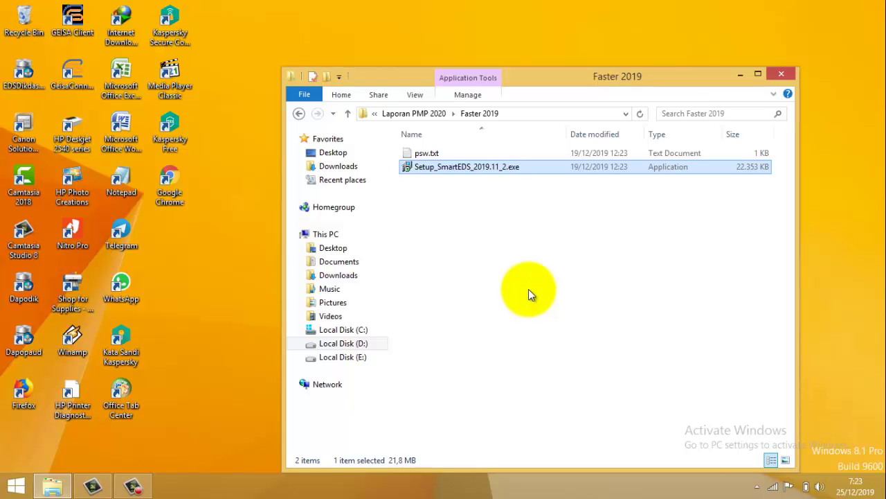
click(482, 153)
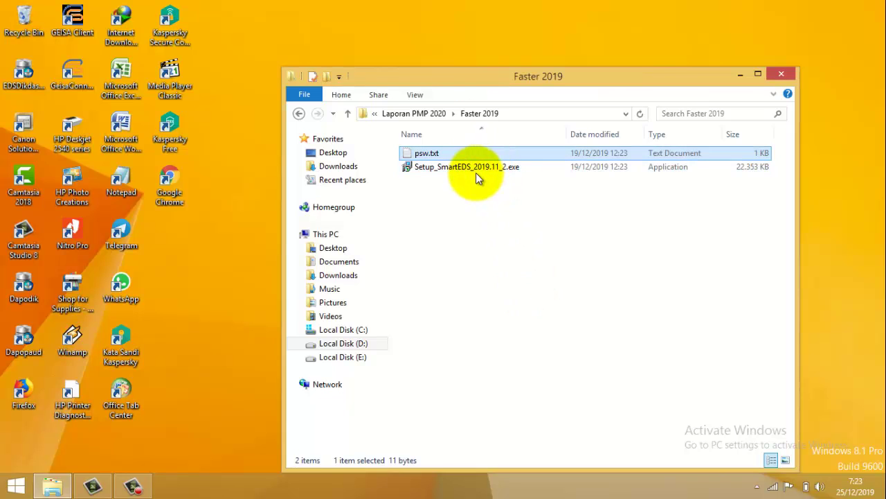
click(475, 172)
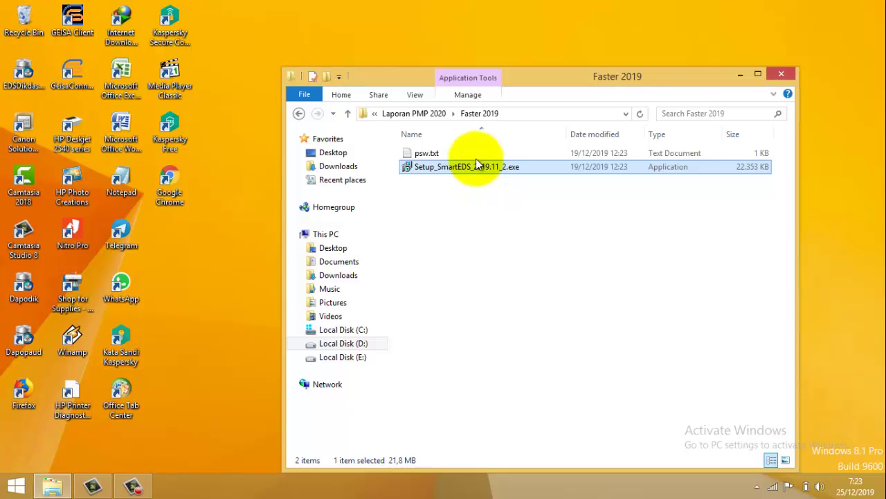
click(475, 159)
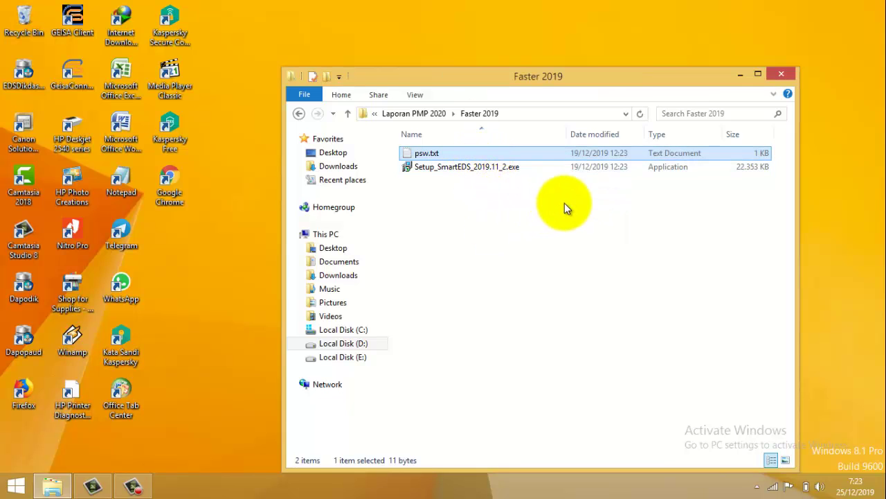
click(780, 75)
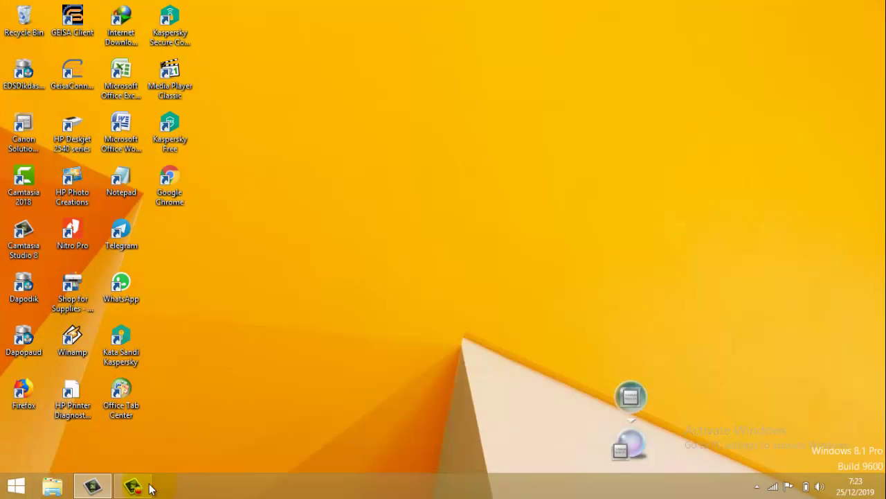
Refresh the desktop and reopen Faster 2019 via Local Disk (D:) and the 'laporan' search
right_click(405, 143)
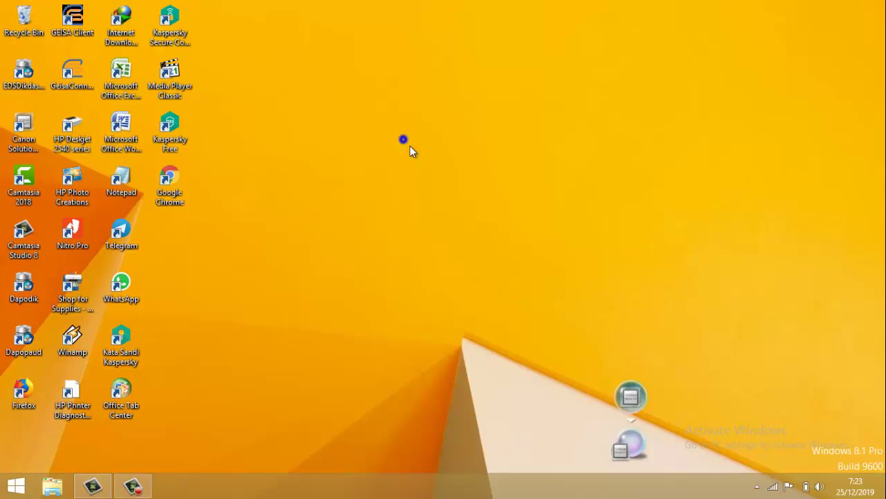
click(442, 181)
click(52, 486)
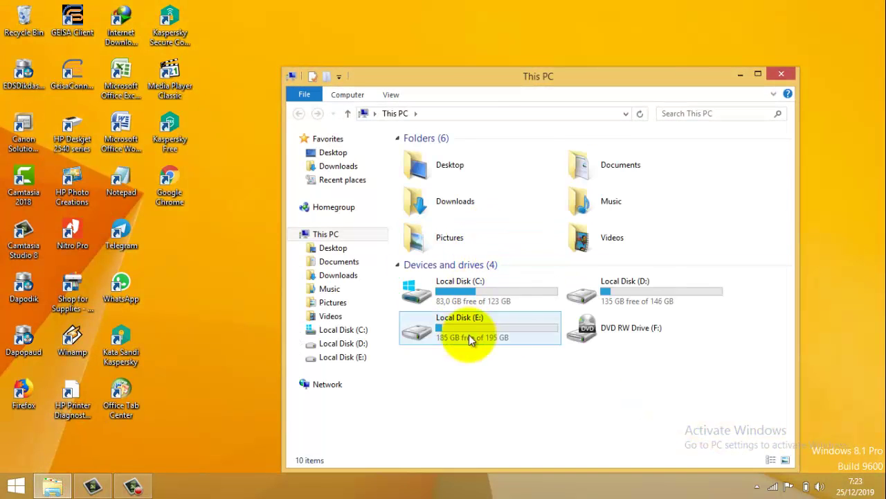
double_click(651, 281)
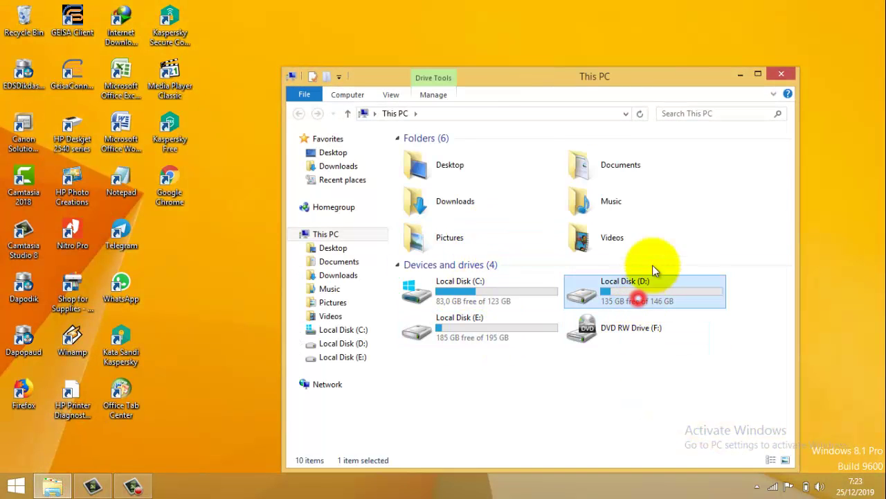
click(690, 118)
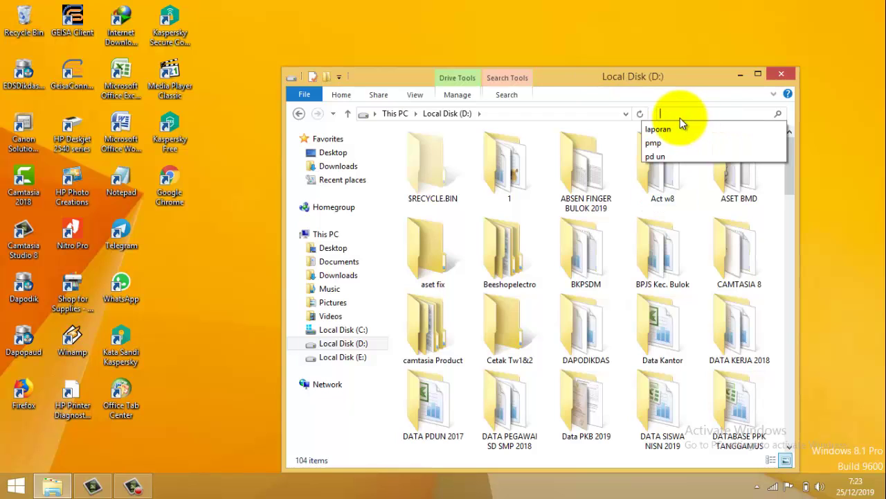
click(689, 129)
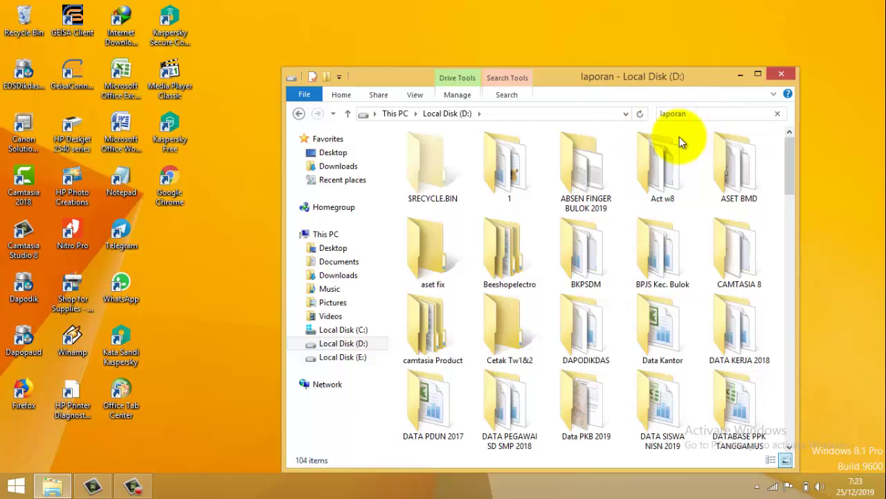
double_click(468, 139)
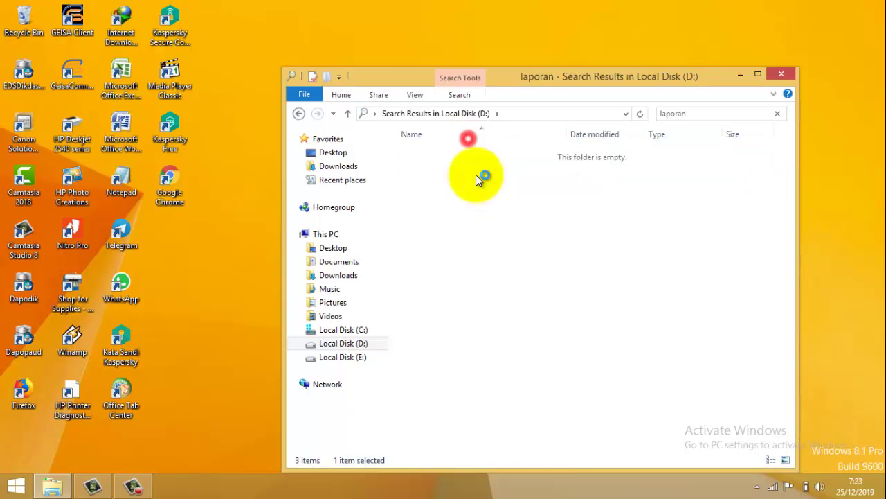
double_click(468, 153)
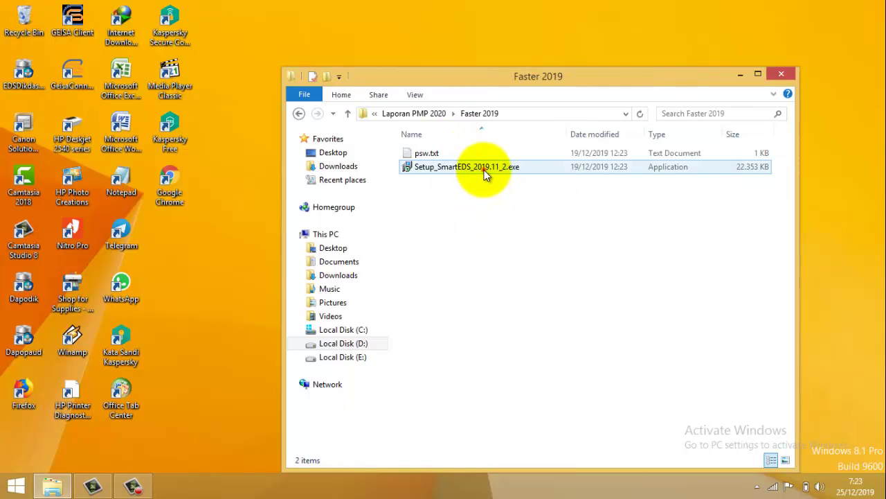
Select Setup_SmartEDS_2019.11_2.exe and dismiss its context menu
click(484, 170)
right_click(484, 171)
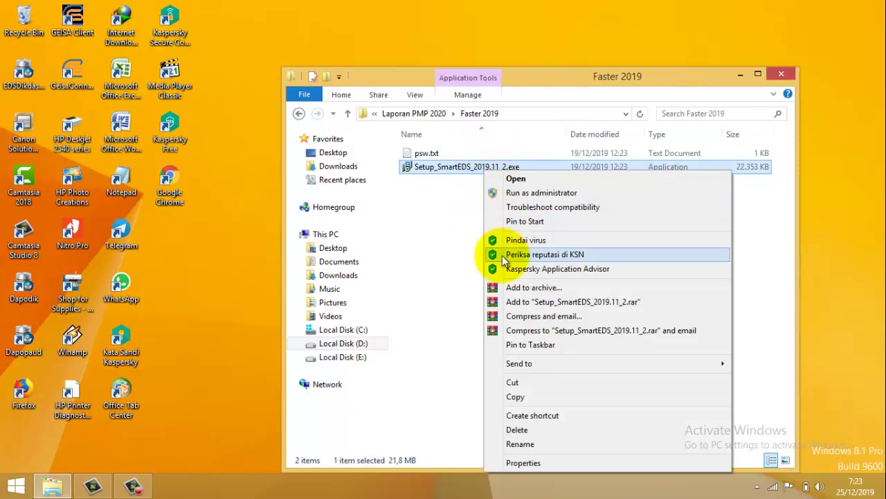
click(427, 214)
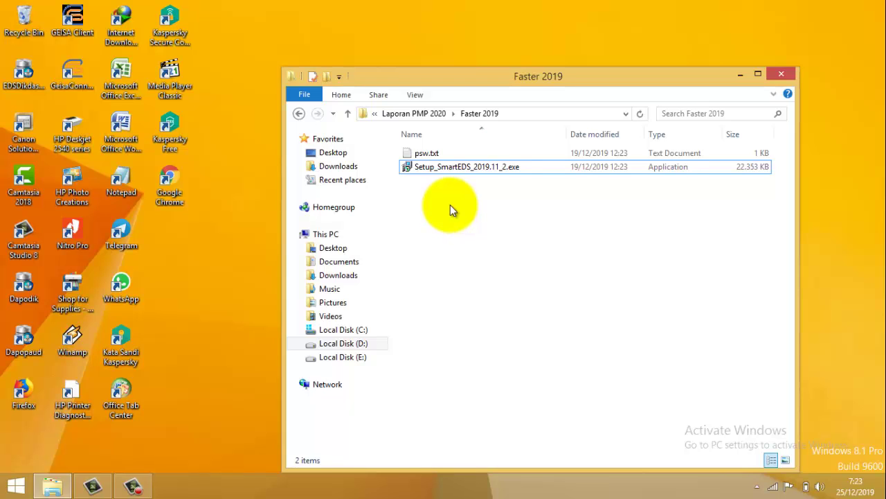
Open psw.txt in Notepad, highlight the password line, and close the note
double_click(460, 153)
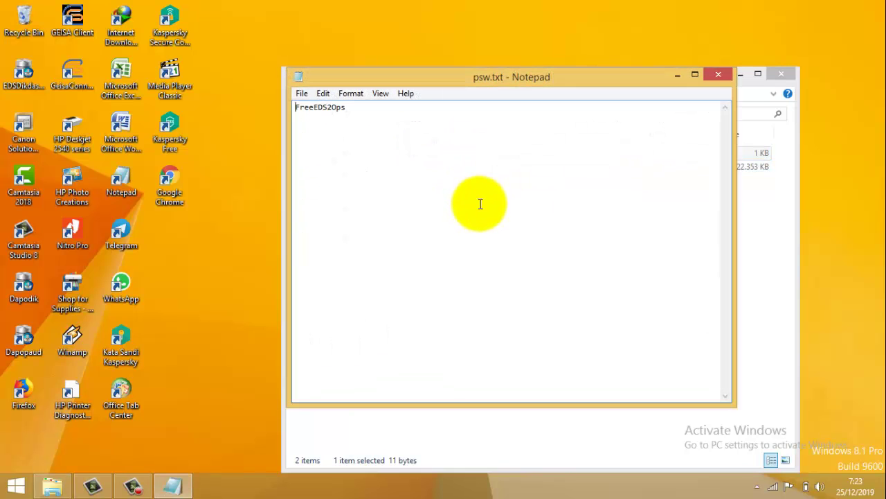
click(343, 108)
drag(343, 108, 297, 107)
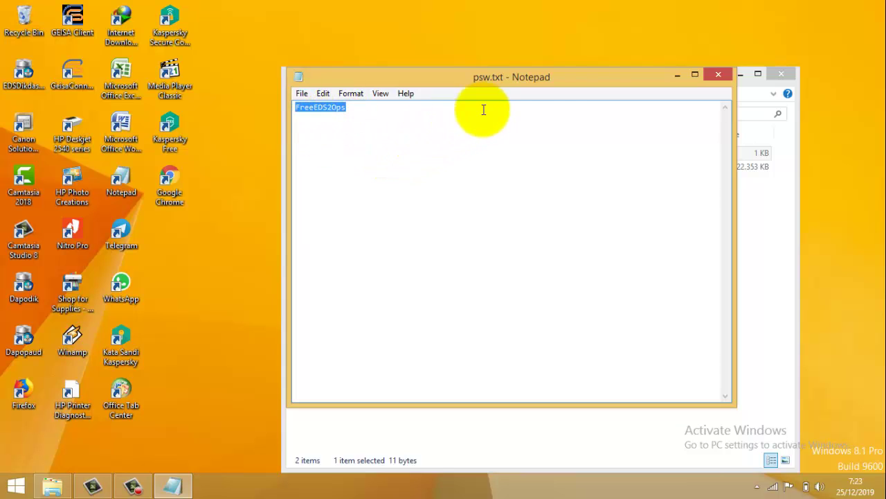
click(498, 130)
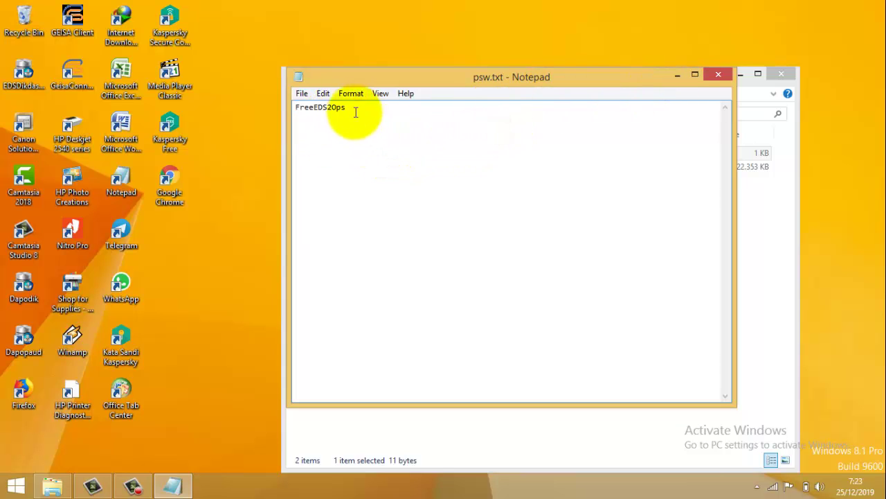
drag(347, 107, 294, 107)
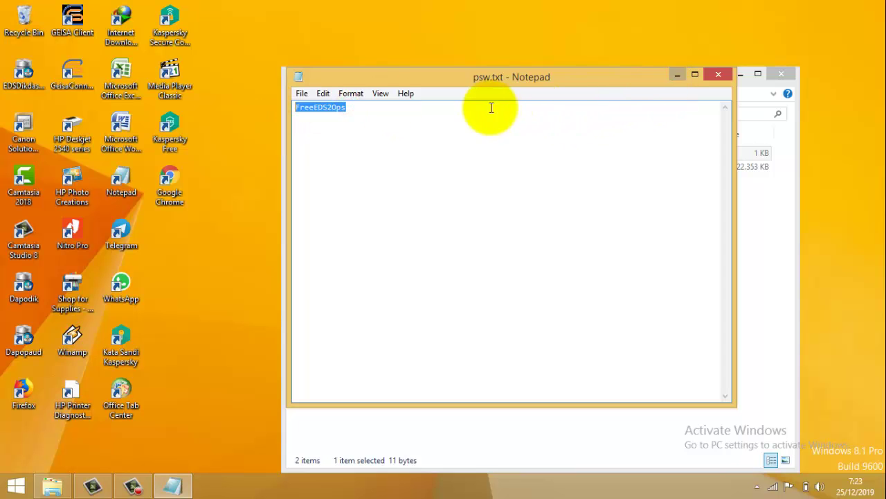
click(708, 76)
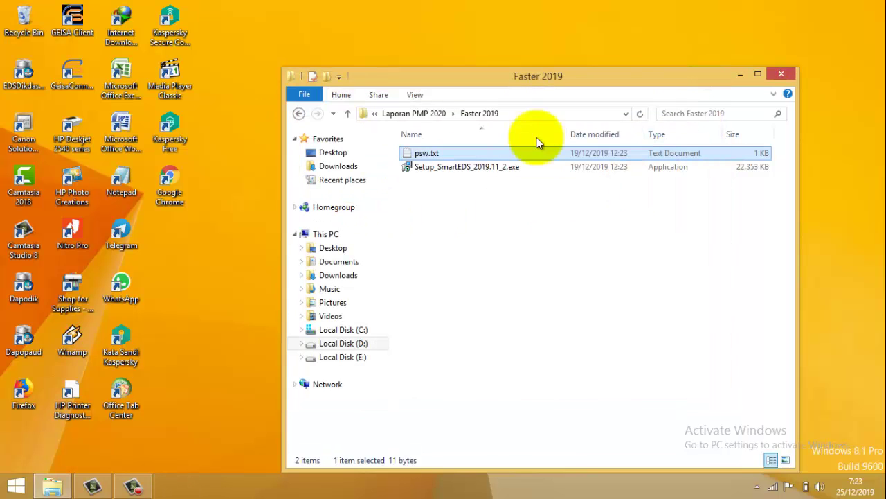
Close the Faster 2019 window and refresh the desktop five times
click(774, 75)
right_click(379, 119)
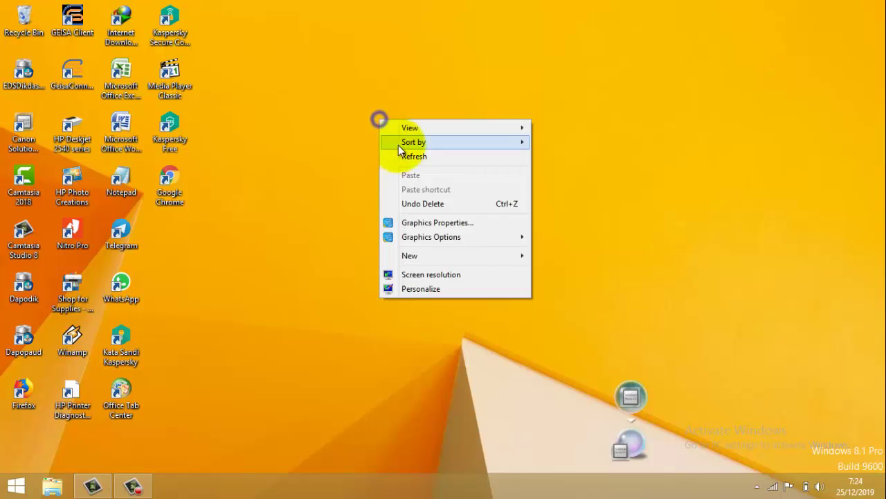
click(402, 158)
right_click(402, 154)
click(430, 192)
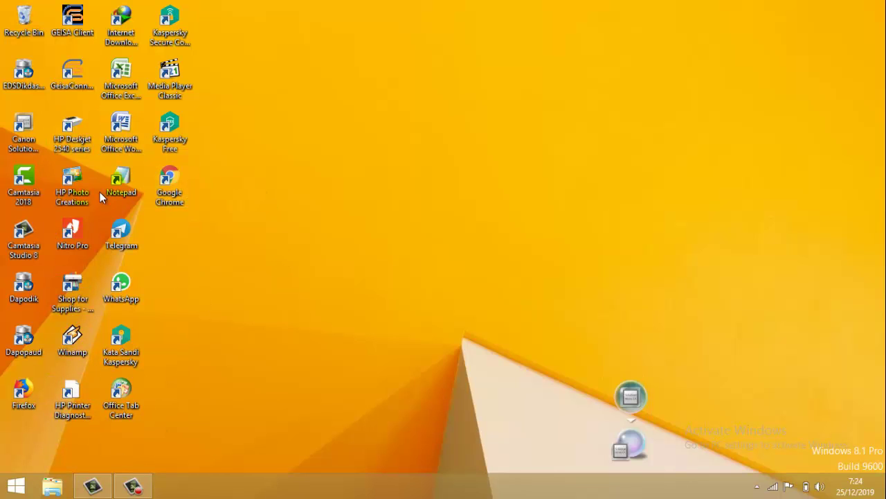
right_click(442, 145)
click(464, 184)
right_click(465, 187)
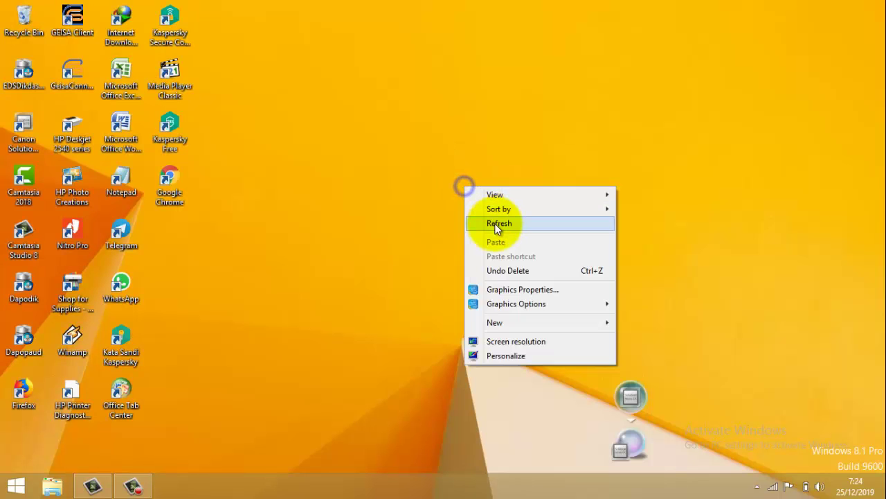
click(495, 223)
right_click(429, 154)
click(453, 191)
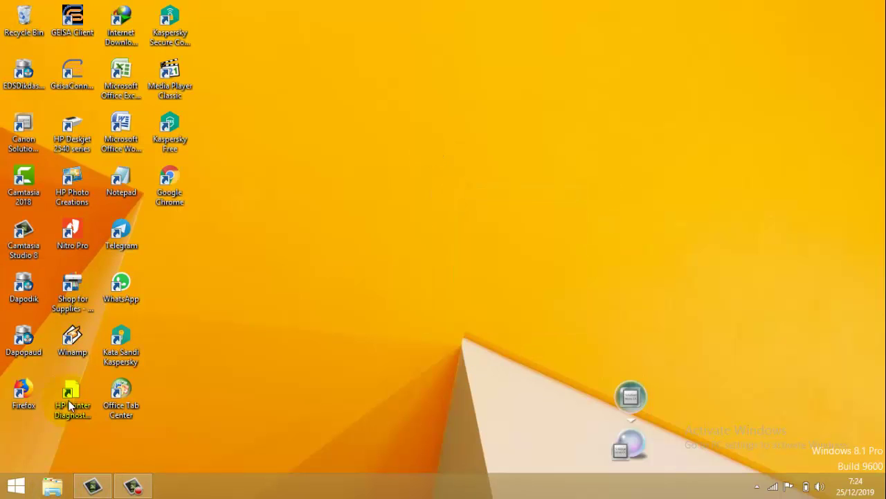
Browse Local Disk (C:) into Program Files (x86) and select the SmartEDS folder
click(50, 488)
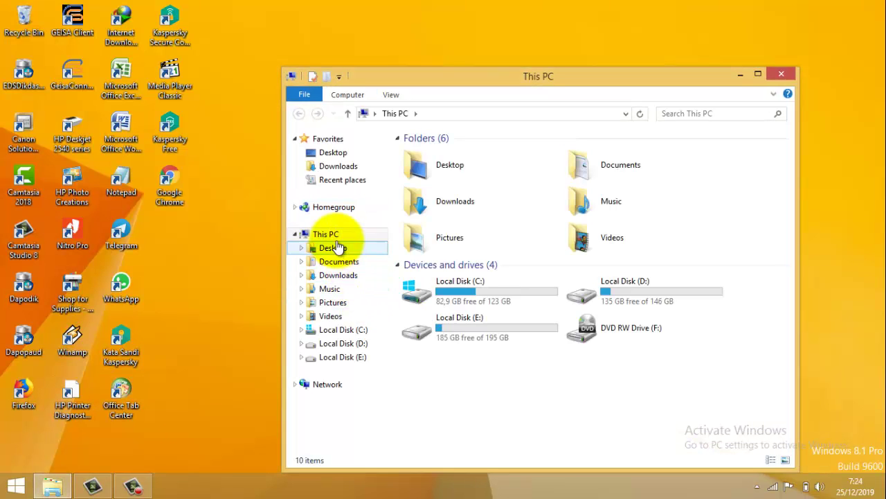
click(344, 330)
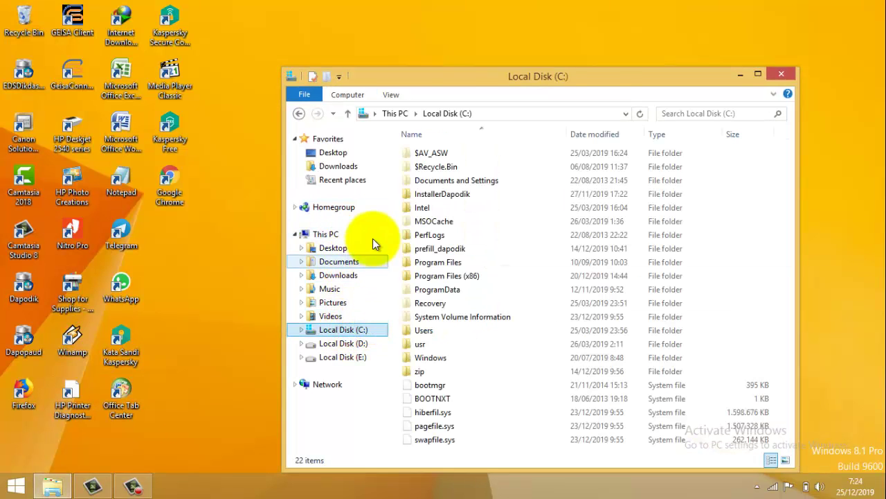
double_click(466, 264)
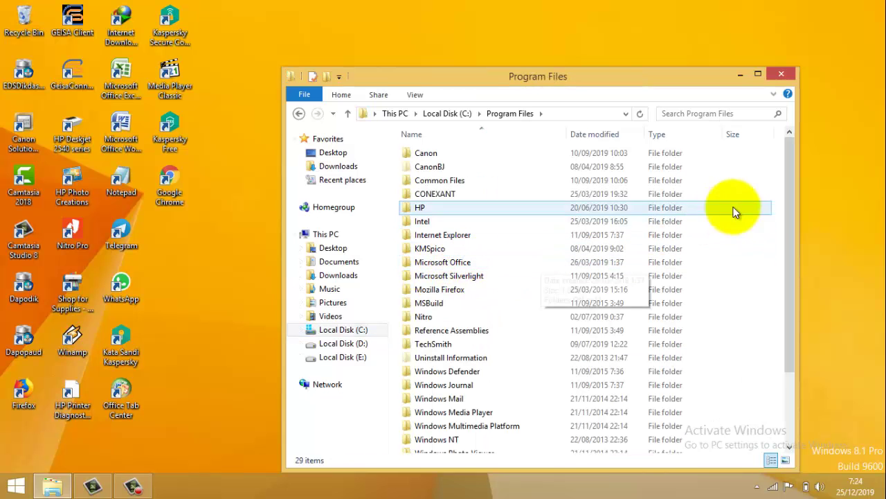
drag(789, 211, 792, 184)
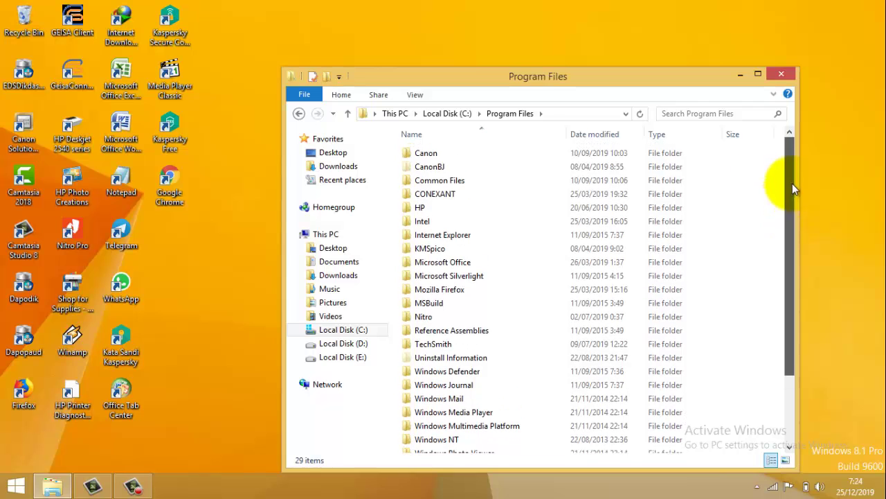
click(304, 115)
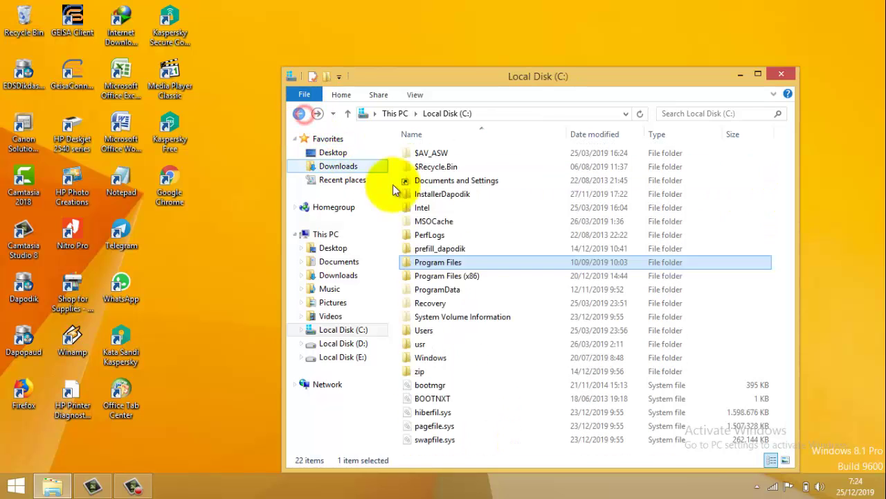
double_click(477, 276)
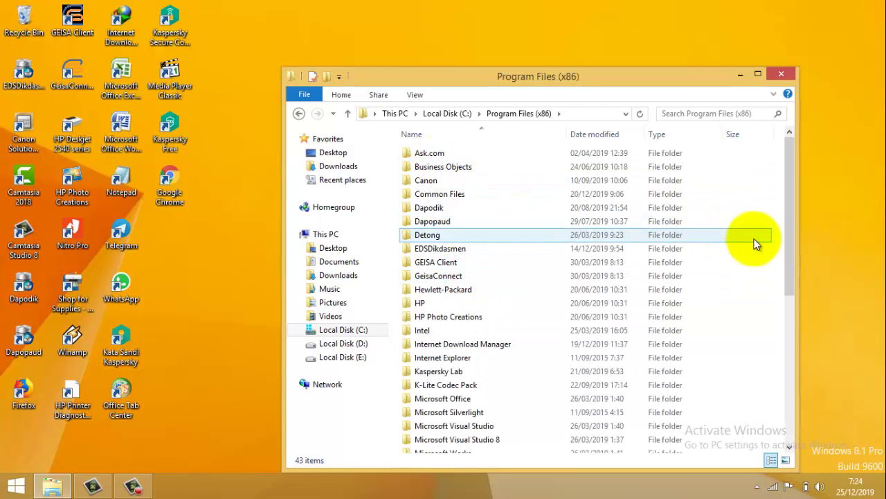
drag(792, 253, 805, 343)
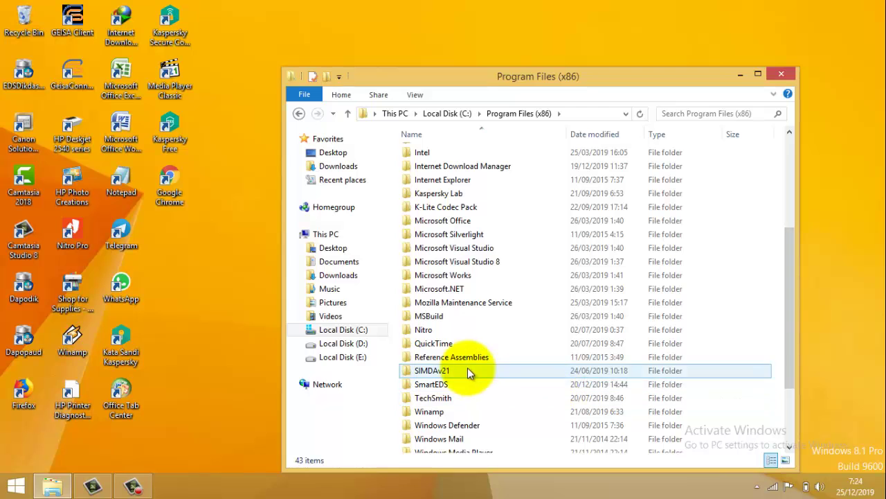
click(437, 384)
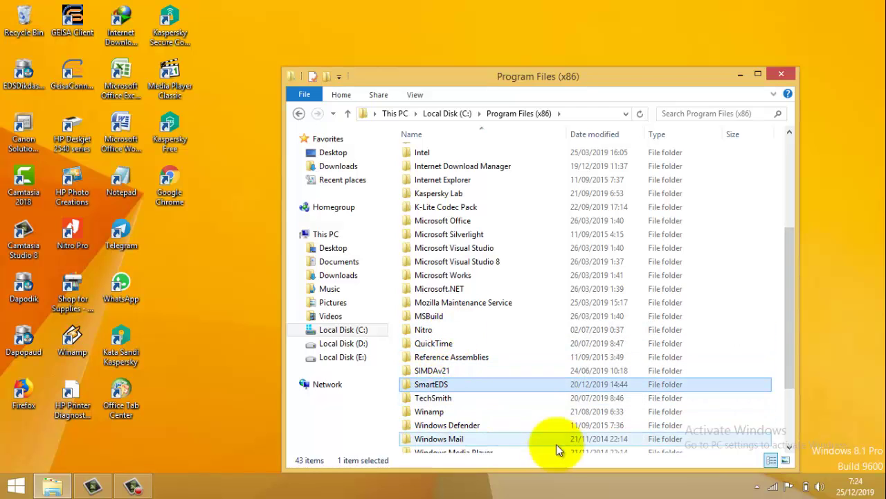
scroll(793, 366, down, 3)
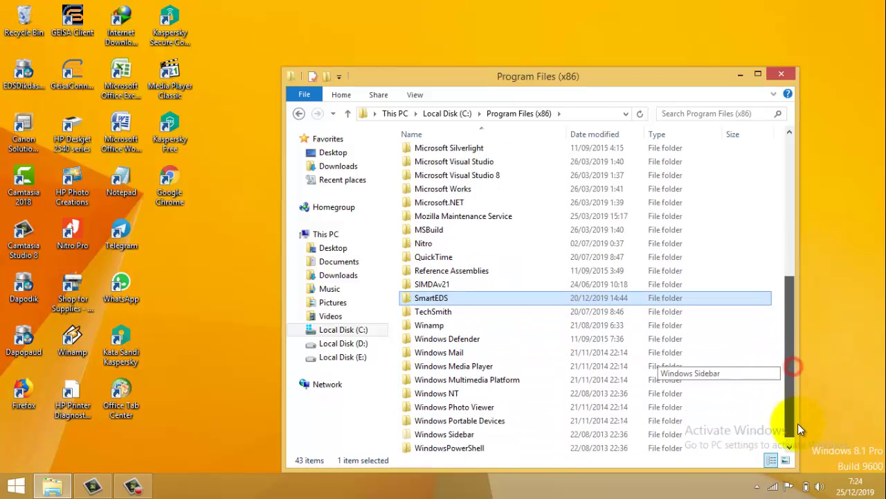
Open the SmartEDS folder and select SmartEDS.exe
double_click(466, 281)
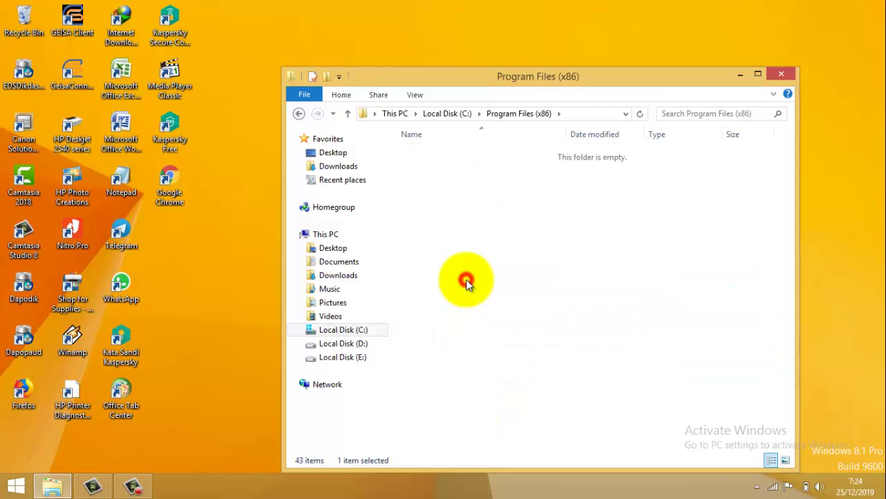
drag(787, 206, 778, 294)
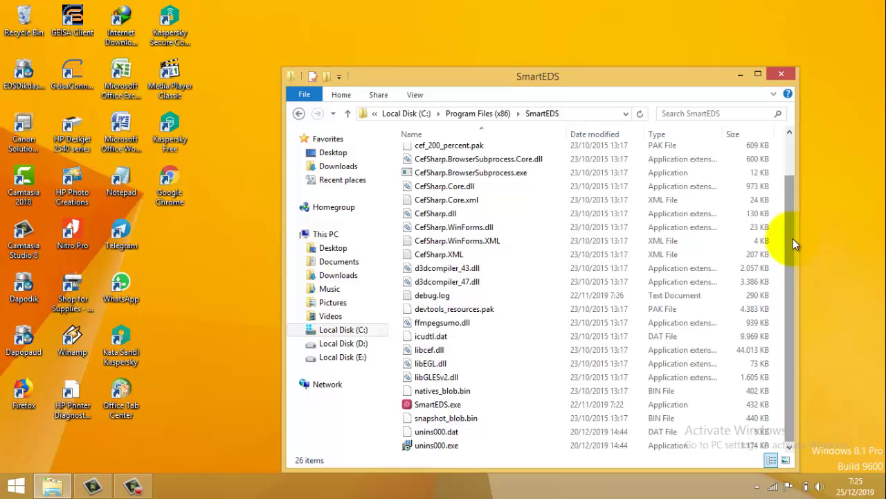
scroll(793, 238, up, 3)
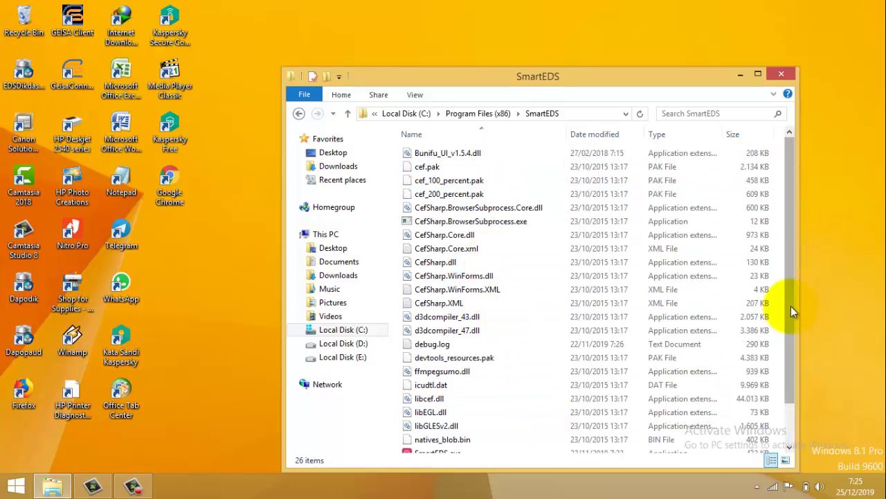
scroll(793, 376, down, 3)
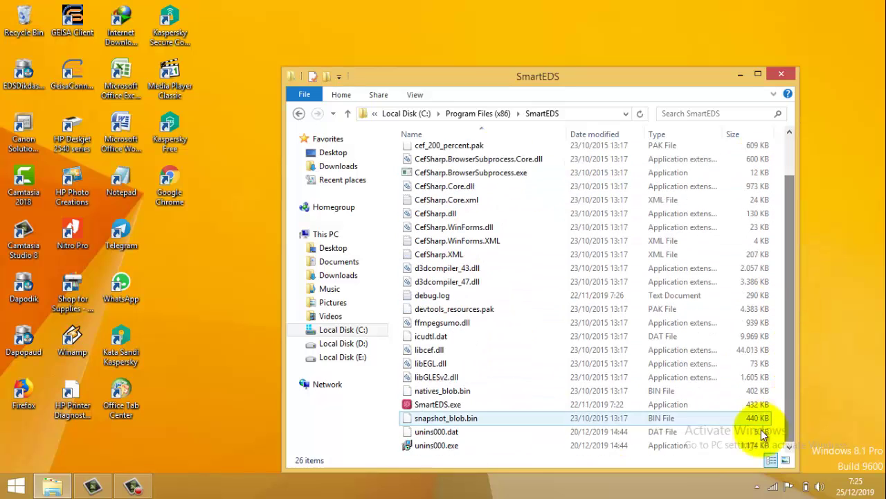
click(436, 403)
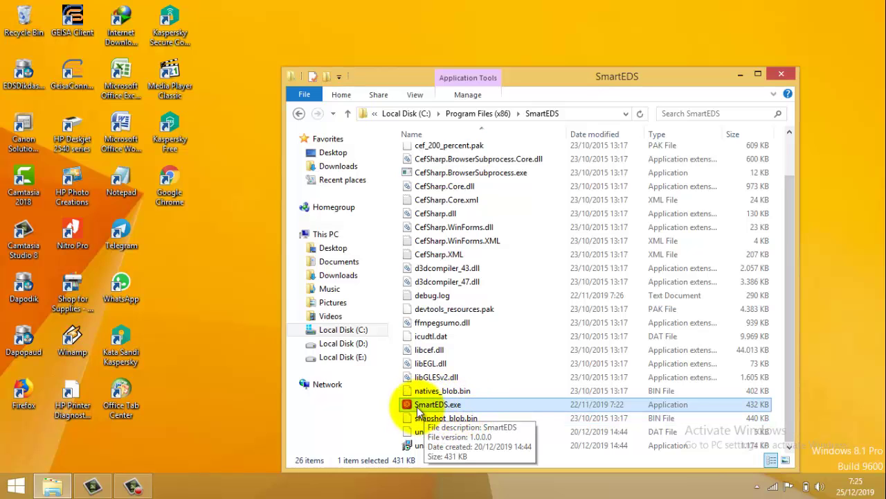
Send SmartEDS.exe to Desktop (create shortcut) and close the folder window
right_click(484, 401)
mouse_move(568, 297)
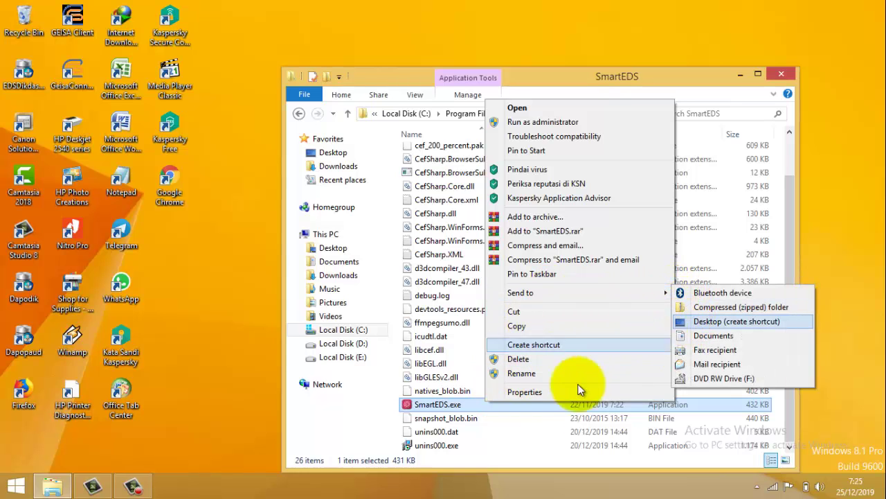
click(411, 407)
right_click(411, 407)
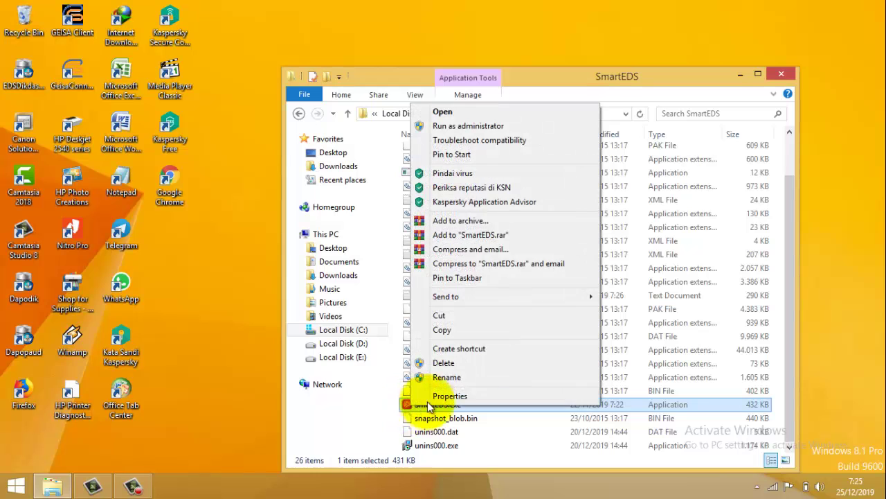
mouse_move(592, 300)
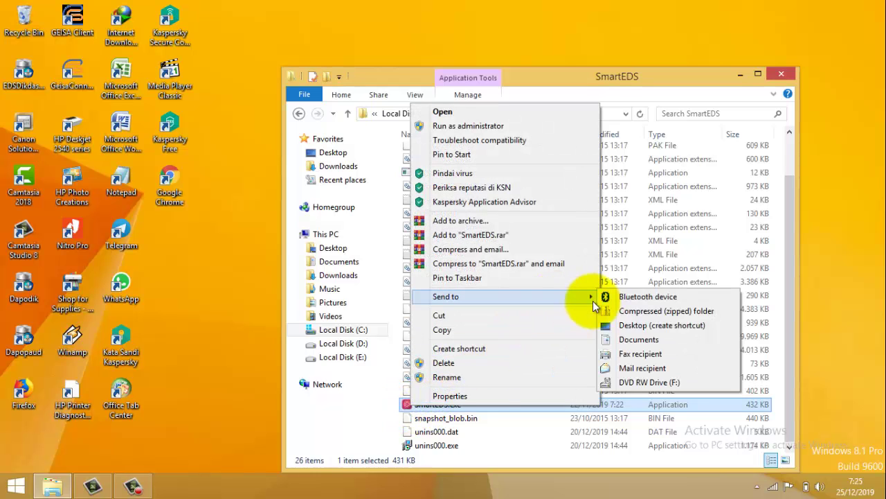
click(623, 327)
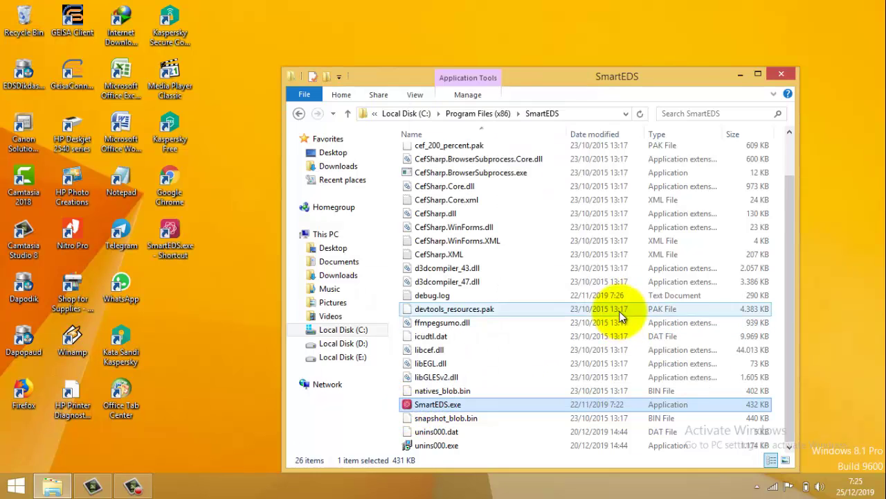
click(787, 73)
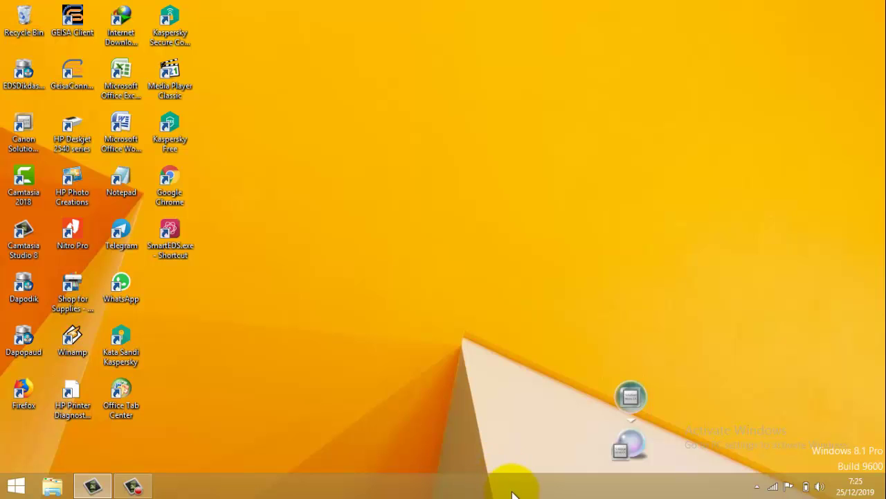
Refresh the desktop five times
right_click(463, 104)
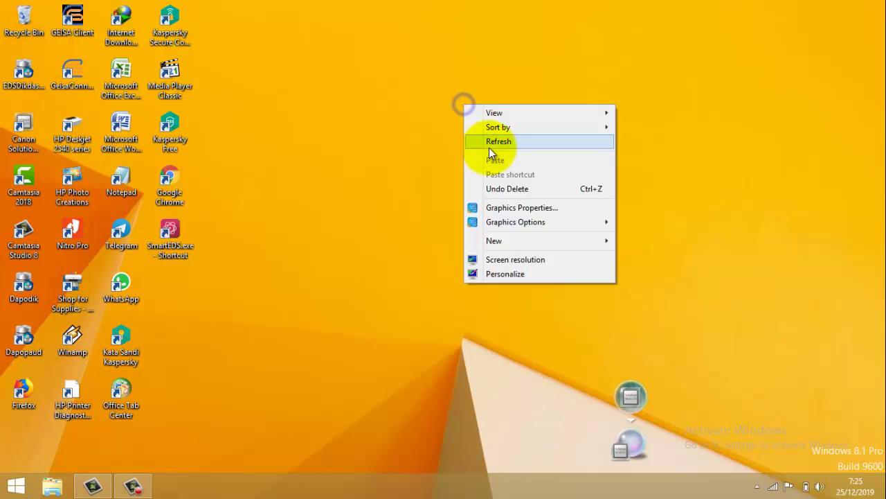
click(490, 144)
right_click(489, 148)
click(509, 185)
right_click(506, 181)
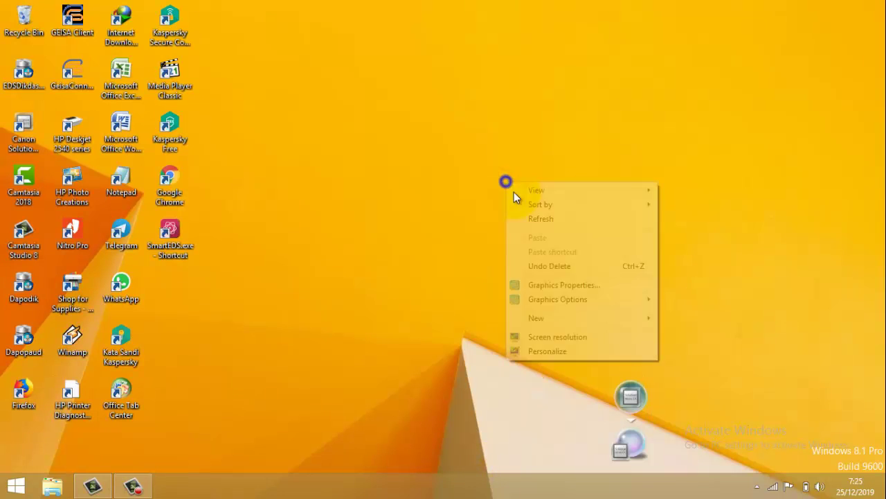
click(526, 216)
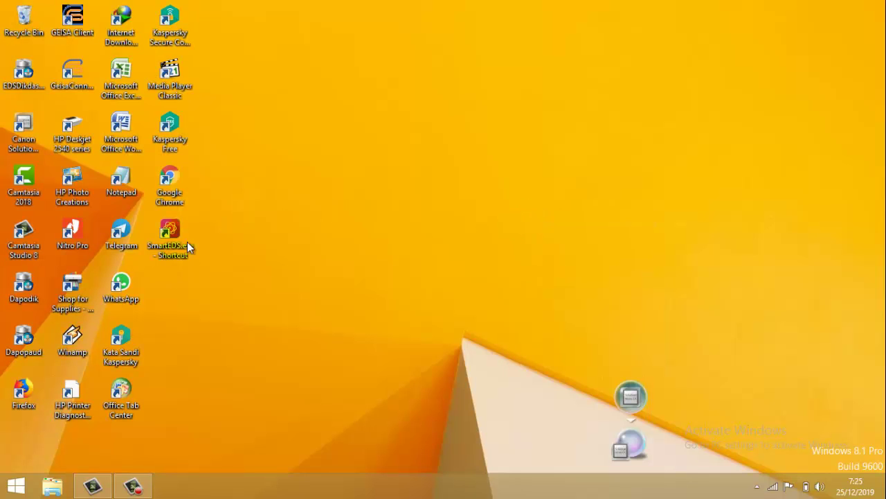
right_click(466, 129)
click(483, 163)
right_click(484, 162)
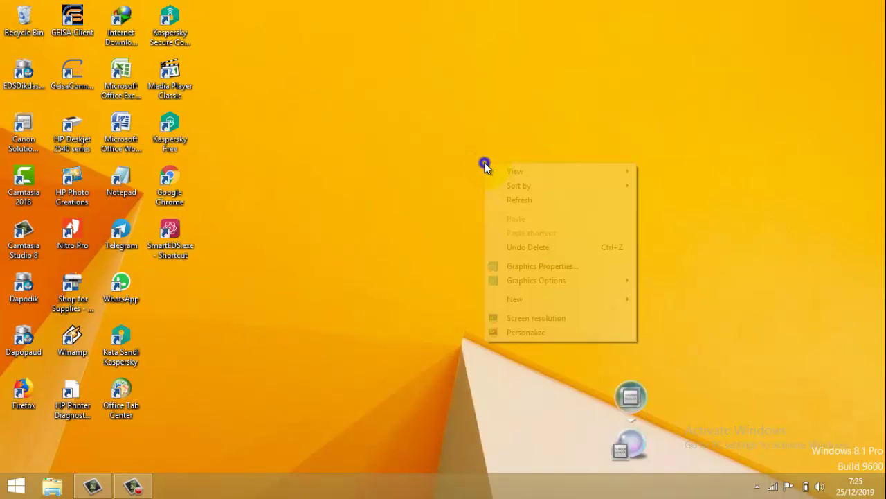
click(497, 202)
Refresh the desktop four more times and launch Smart EDS from the SmartEDS.exe shortcut
right_click(386, 120)
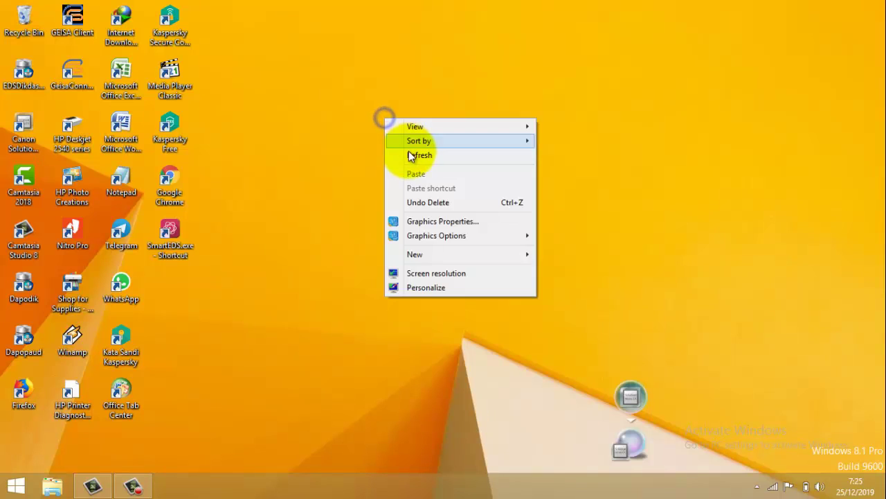
click(409, 154)
right_click(406, 148)
click(422, 182)
right_click(417, 166)
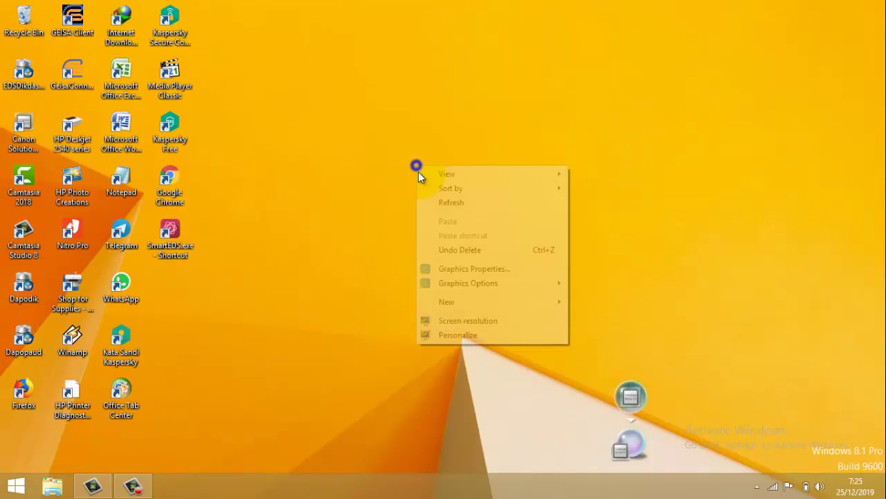
click(425, 202)
right_click(361, 168)
click(411, 203)
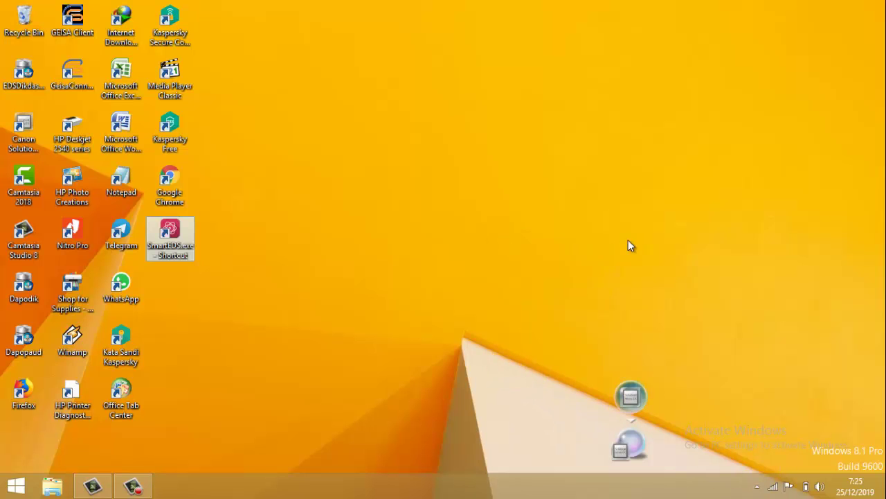
double_click(185, 251)
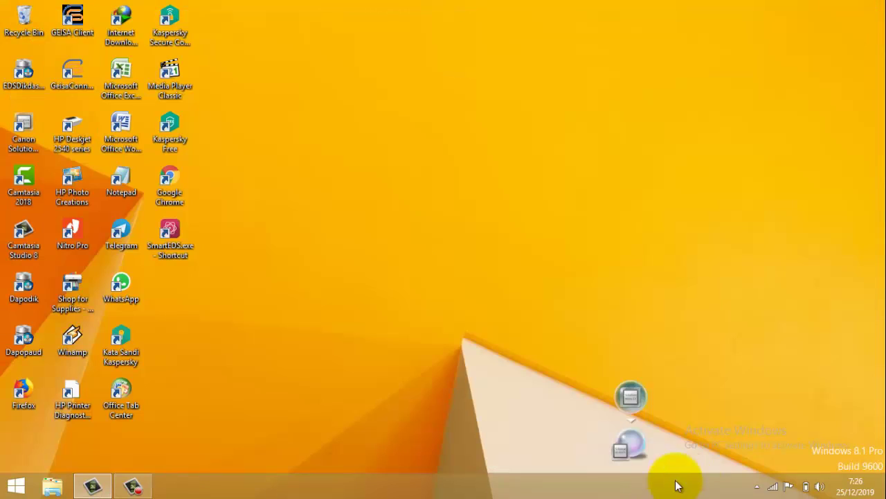
Disconnect the Wi-Fi network from the tray's network list and refresh the desktop
click(773, 487)
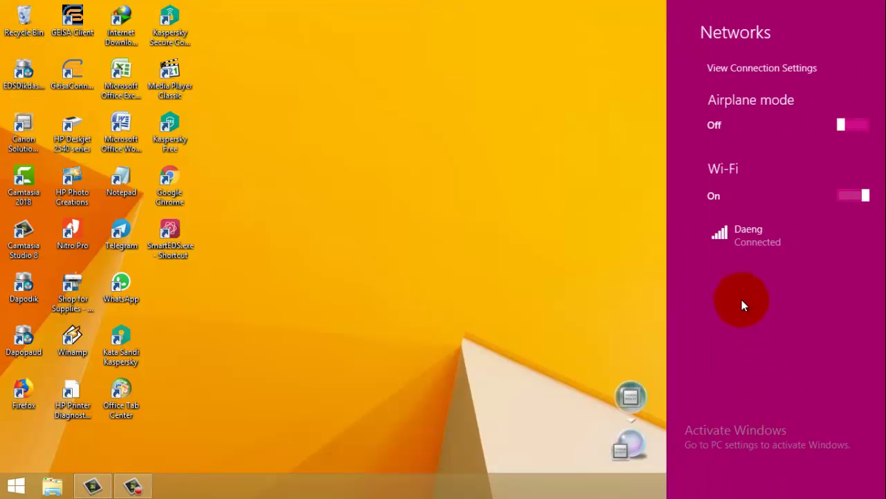
click(740, 253)
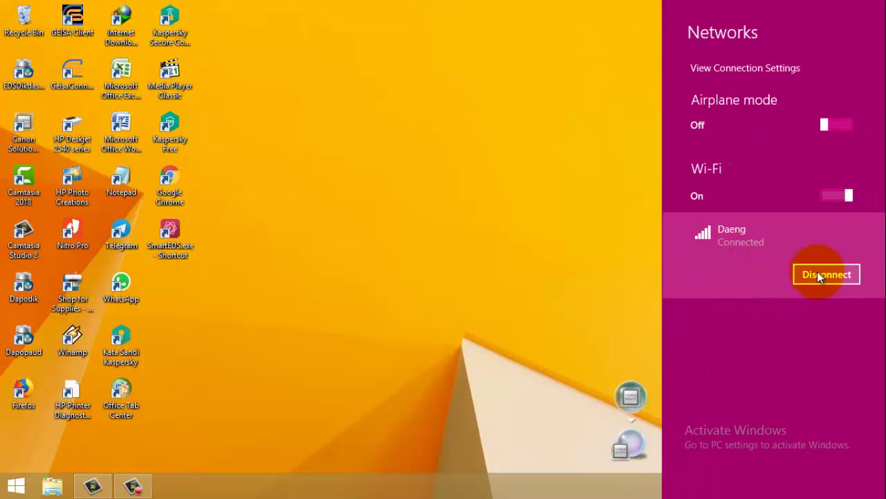
click(588, 327)
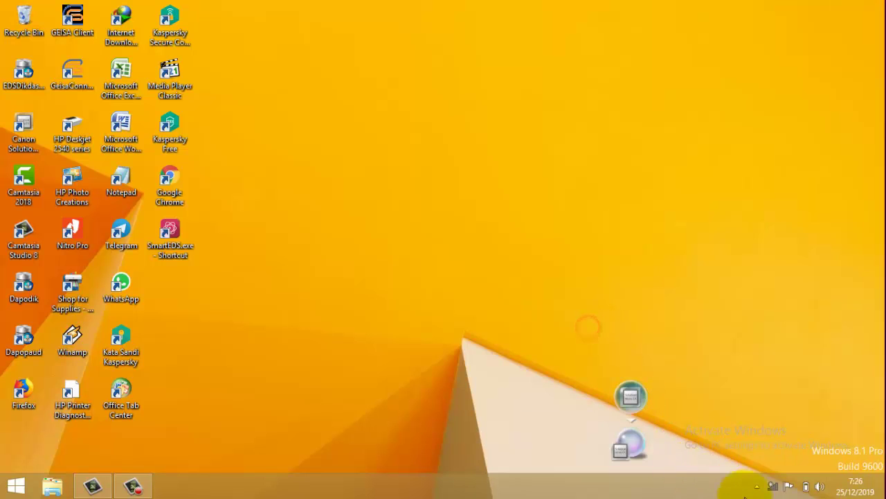
right_click(476, 224)
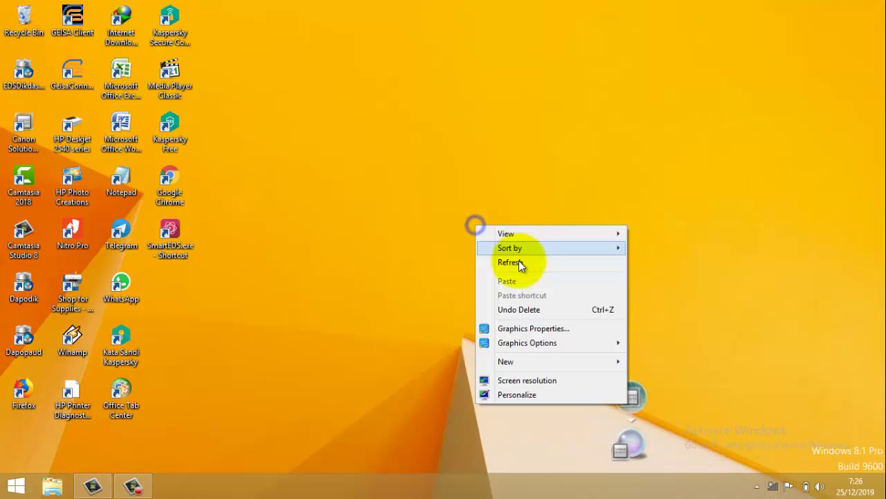
click(519, 261)
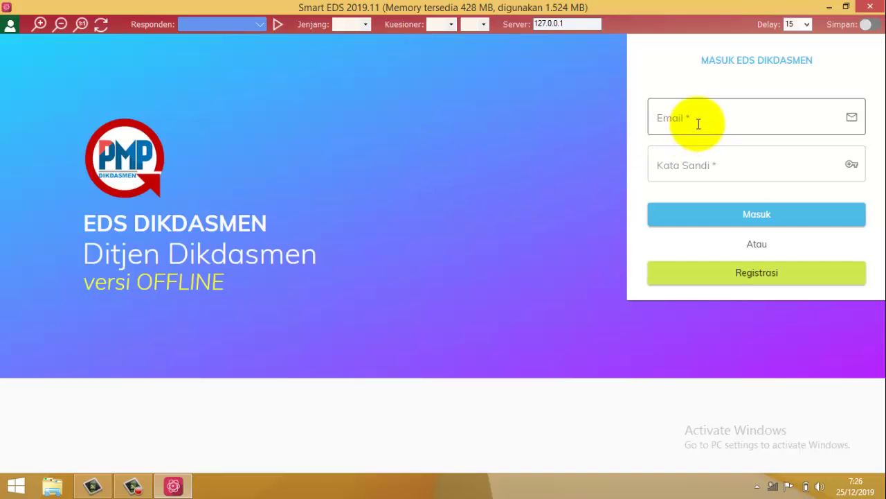
Click into the Email field of the offline login page, then minimize Smart EDS
click(697, 122)
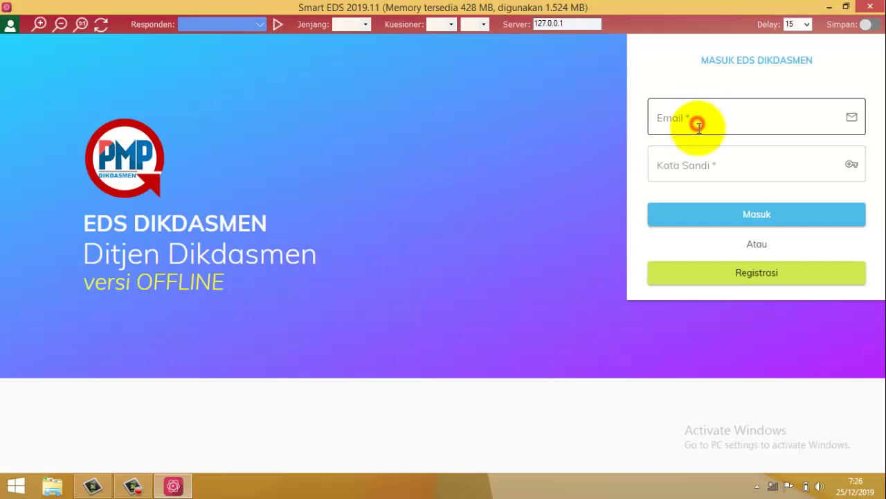
click(698, 166)
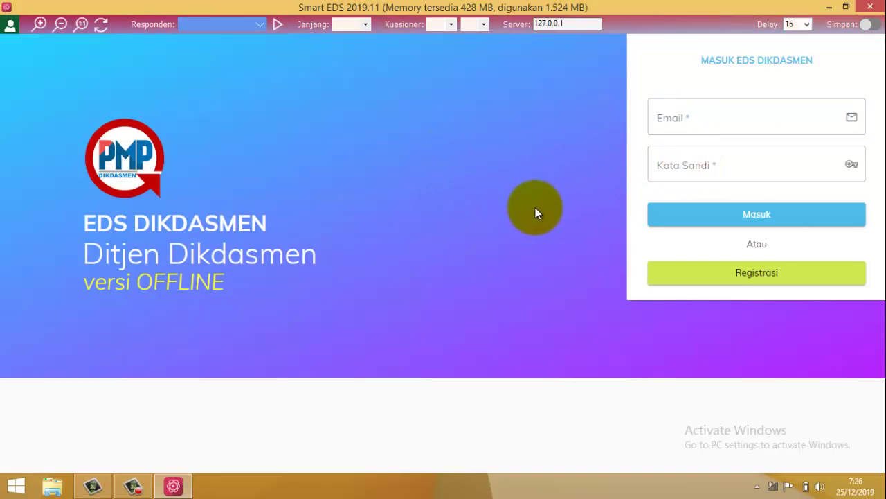
click(828, 7)
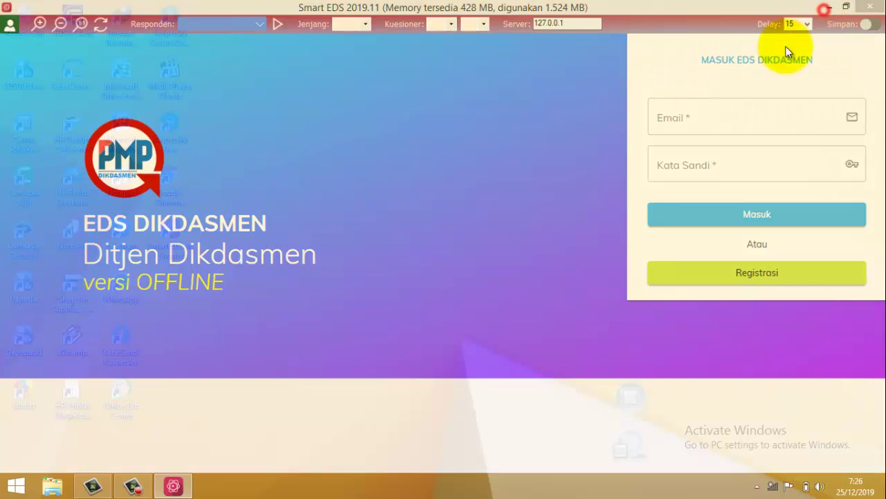
Refresh the desktop and select the SmartEDS.exe and EDSDikdasmen shortcuts
right_click(361, 132)
click(390, 168)
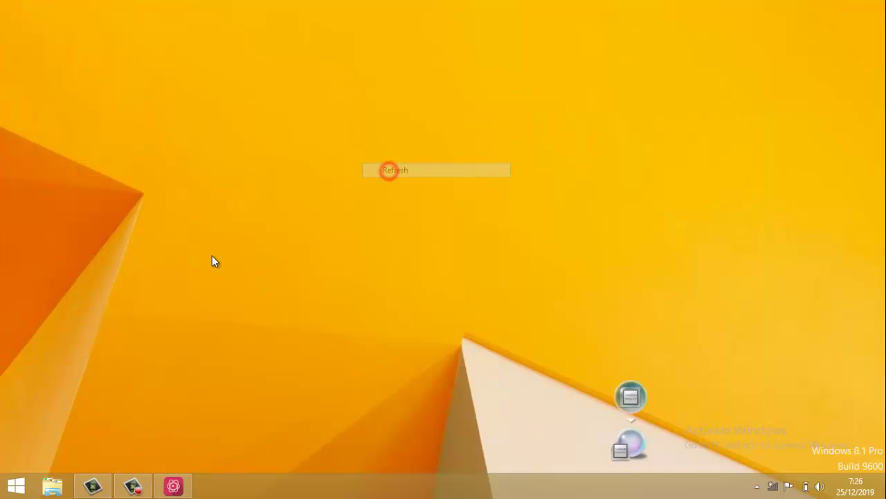
click(175, 243)
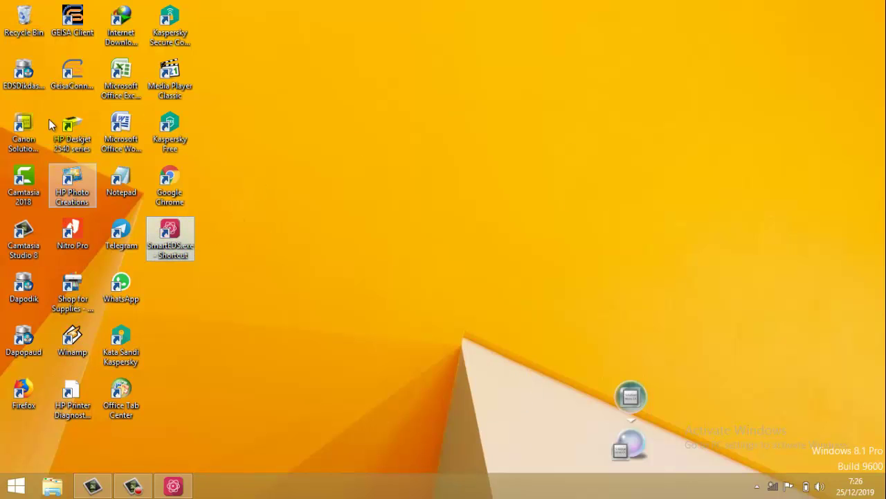
click(35, 79)
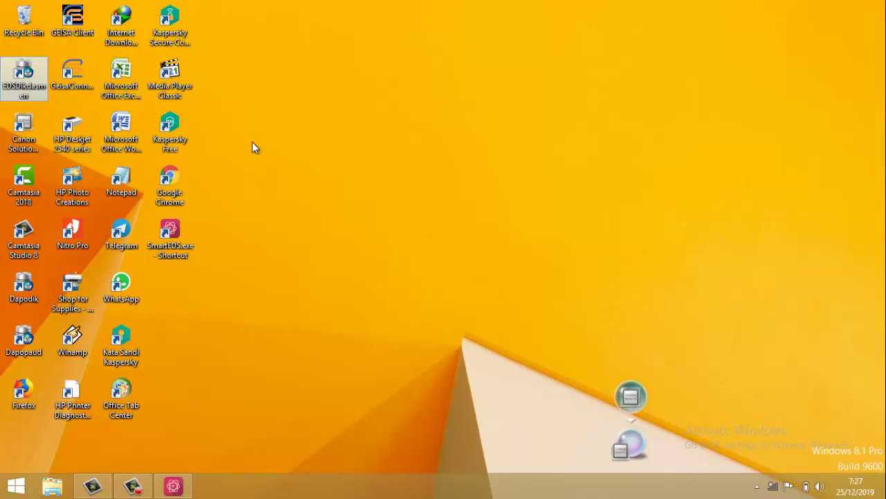
right_click(270, 153)
click(306, 188)
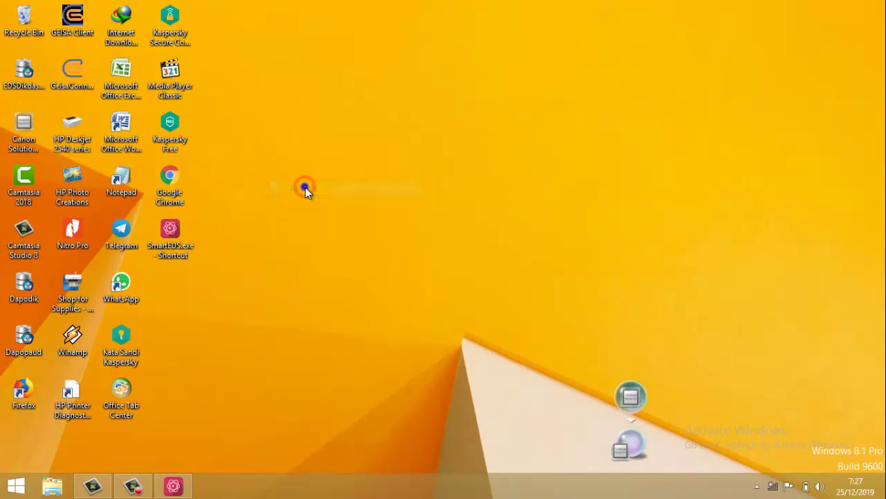
right_click(305, 187)
click(330, 225)
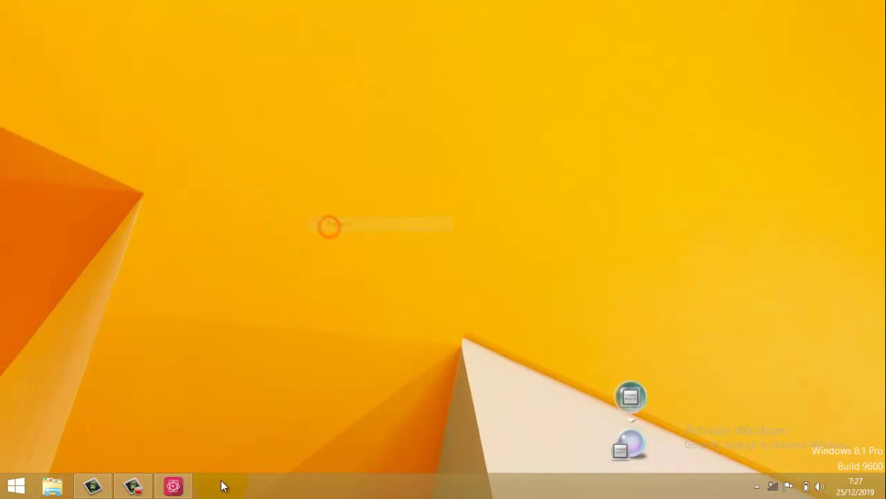
Restore Smart EDS to the Email field, minimize it again, and select the EDSDikdasmen shortcut
click(176, 485)
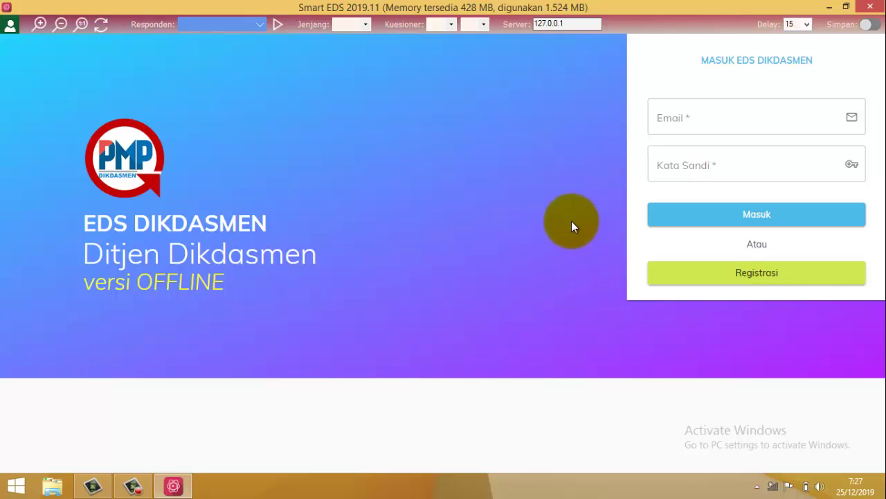
click(658, 128)
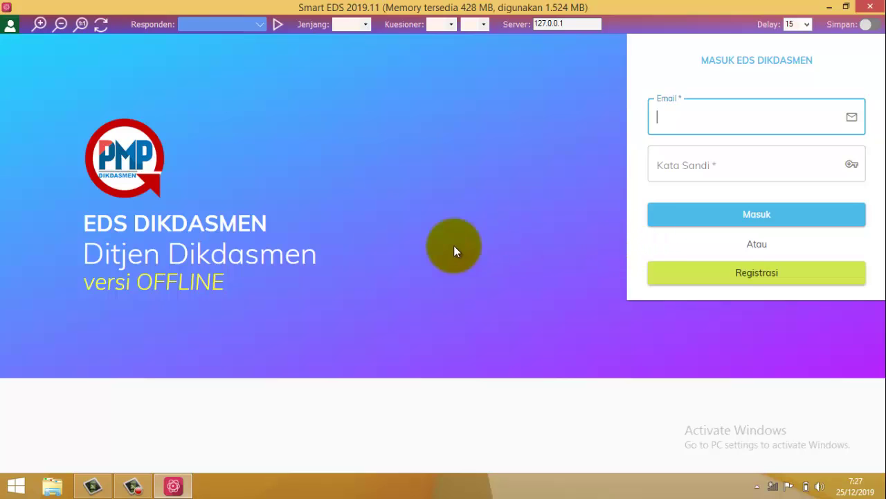
click(829, 7)
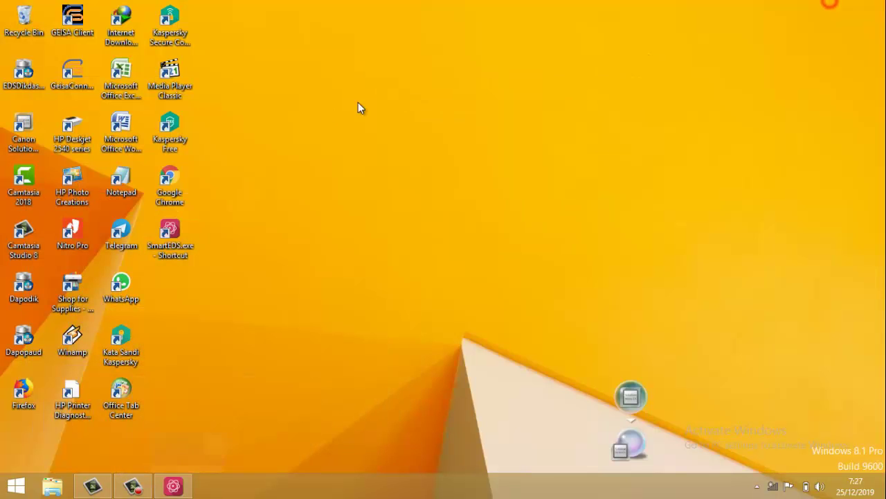
click(187, 488)
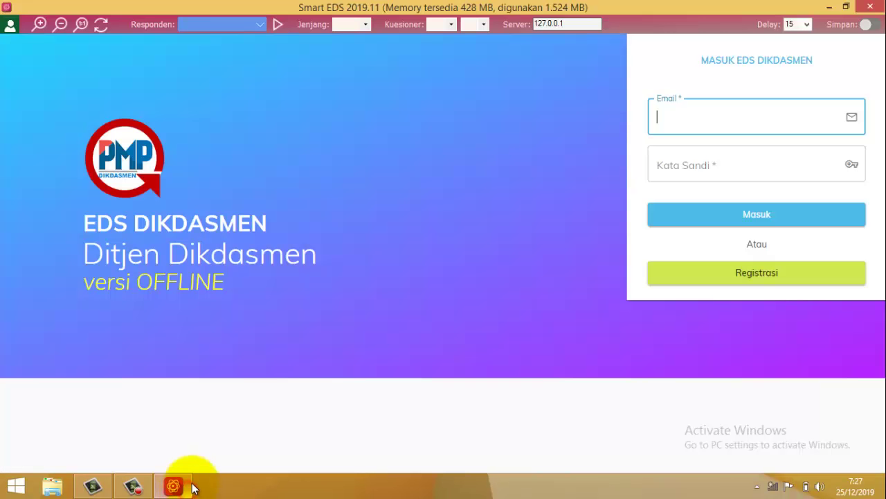
click(835, 8)
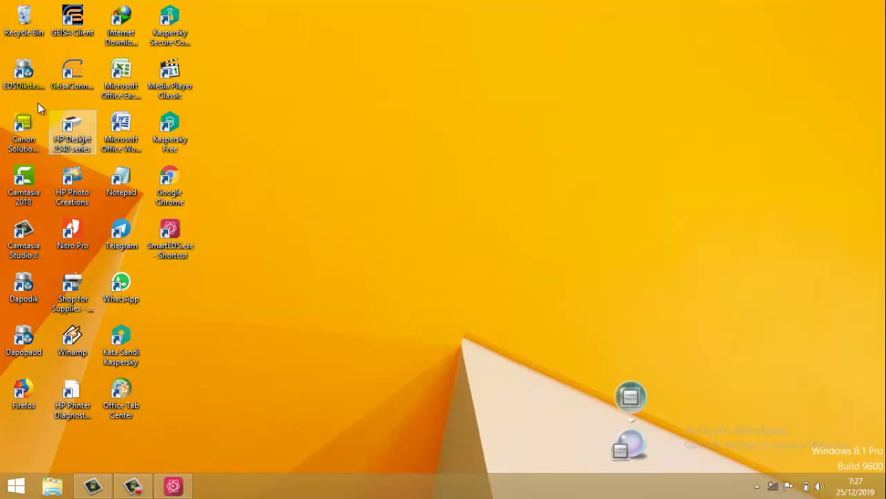
click(29, 85)
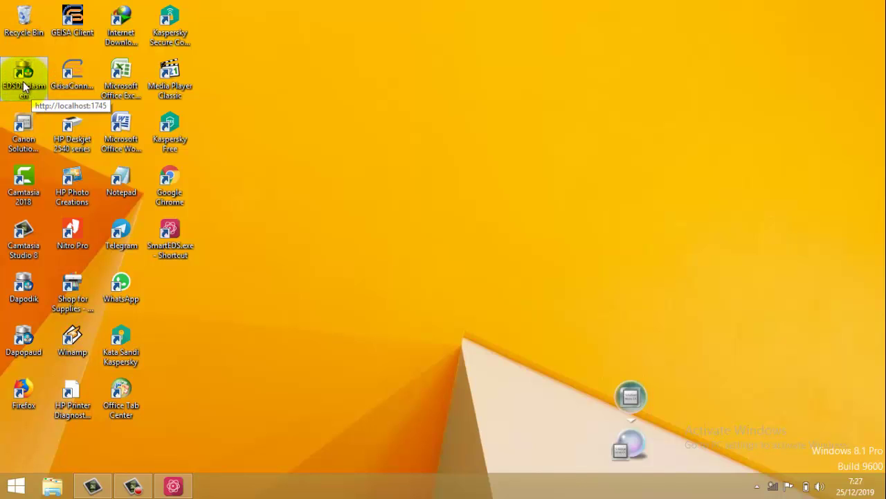
Select the EDSDikdasmen shortcut and refresh the desktop icons
click(23, 84)
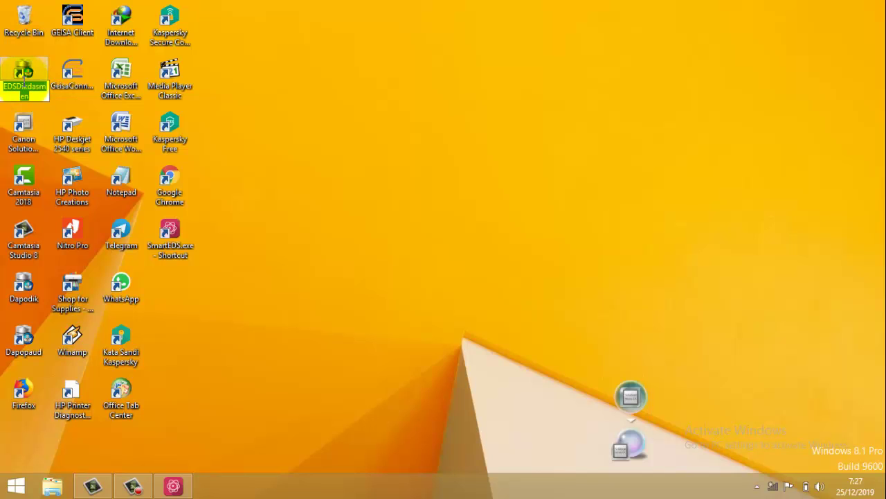
right_click(297, 161)
click(320, 198)
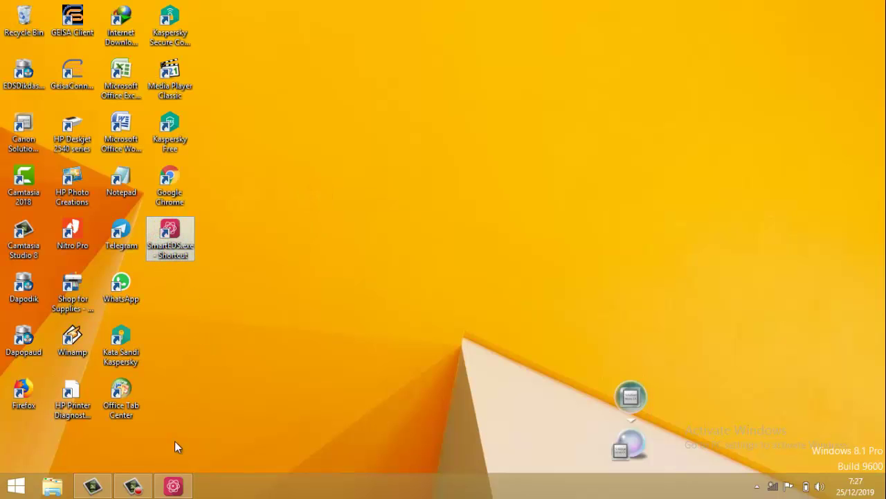
Restore the Smart EDS login window and check its 127.0.0.1 server address
click(173, 486)
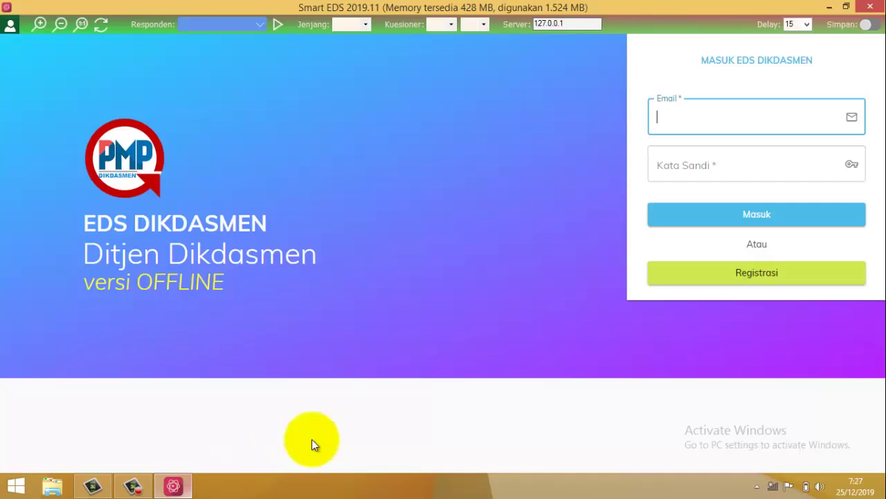
click(704, 128)
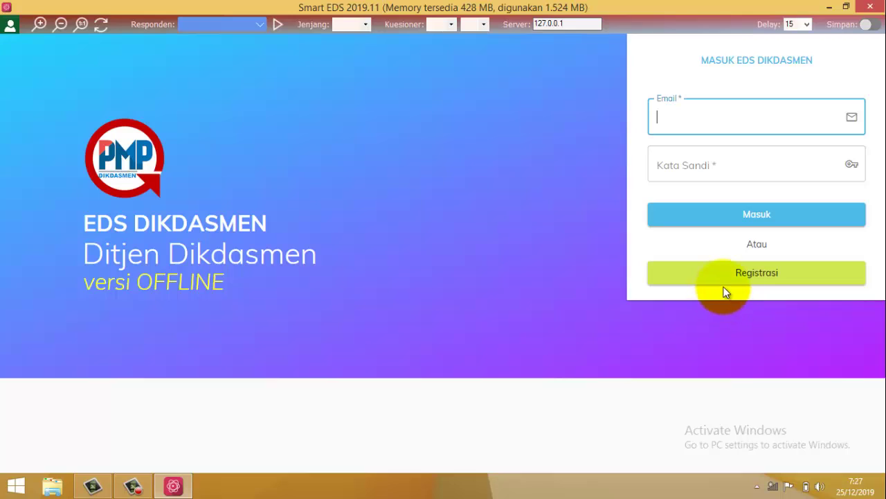
click(693, 128)
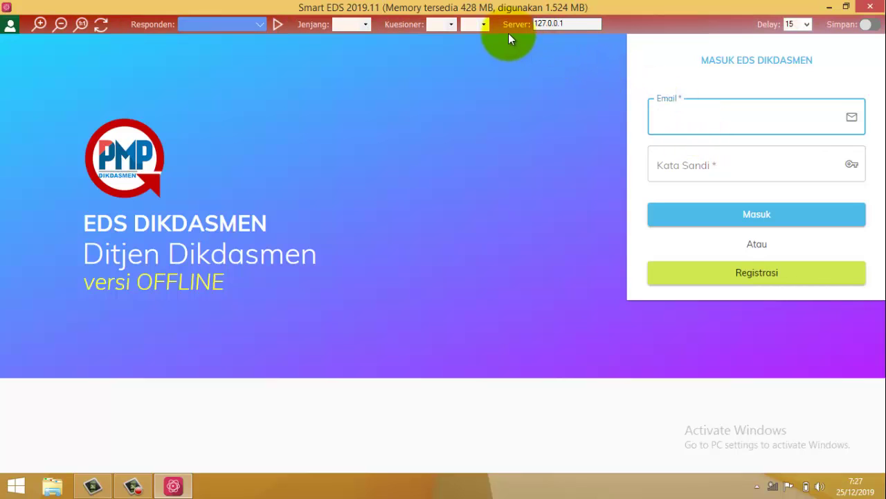
double_click(564, 24)
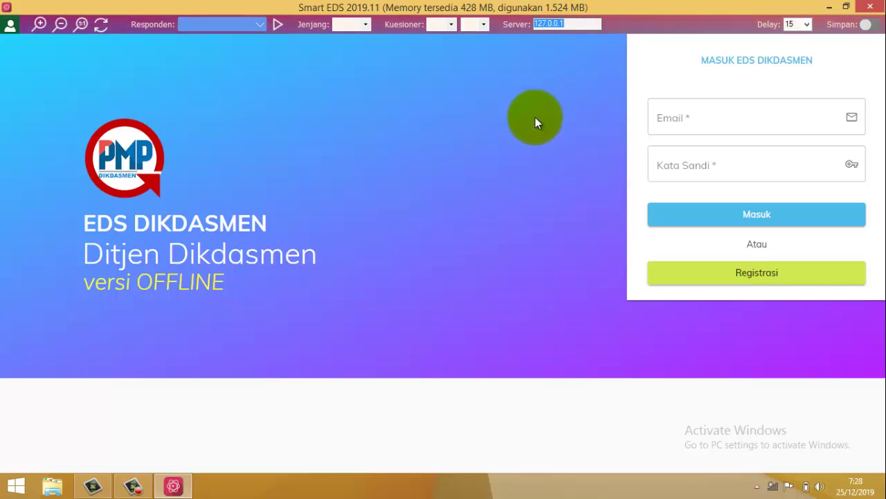
click(571, 24)
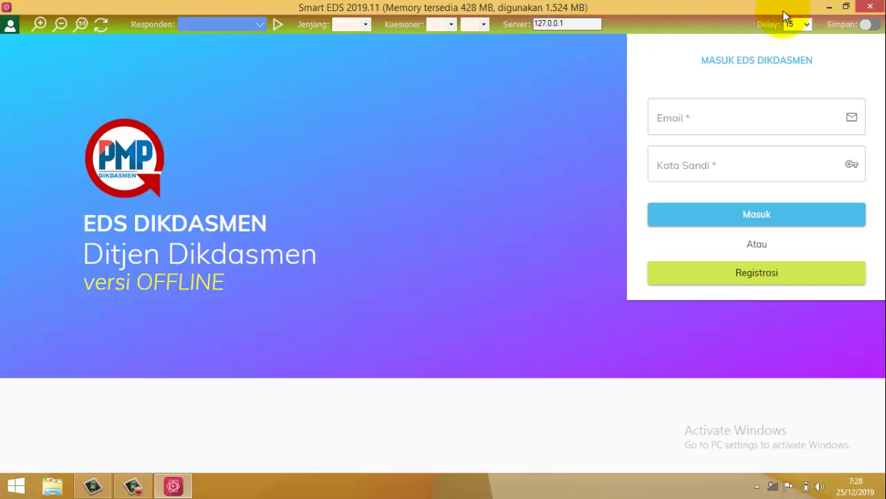
Launch the EDSDikdasmen desktop shortcut, then focus the Email field of the login form
click(829, 6)
double_click(18, 86)
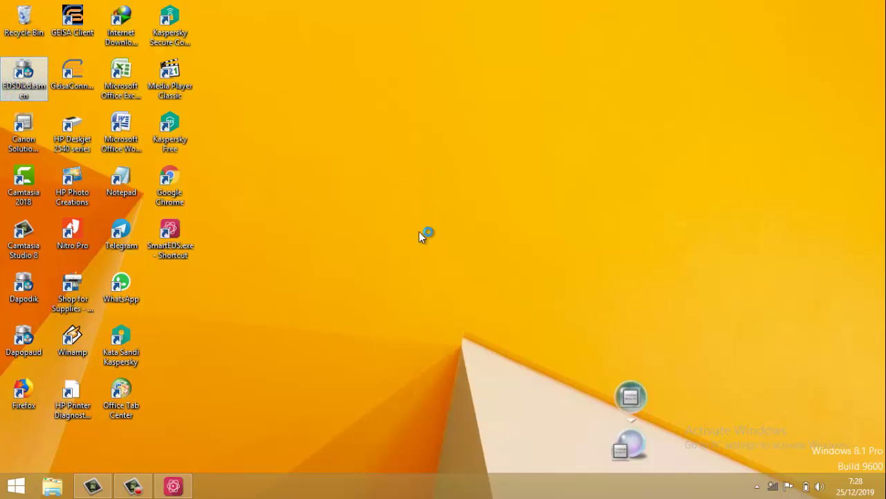
click(184, 488)
click(724, 122)
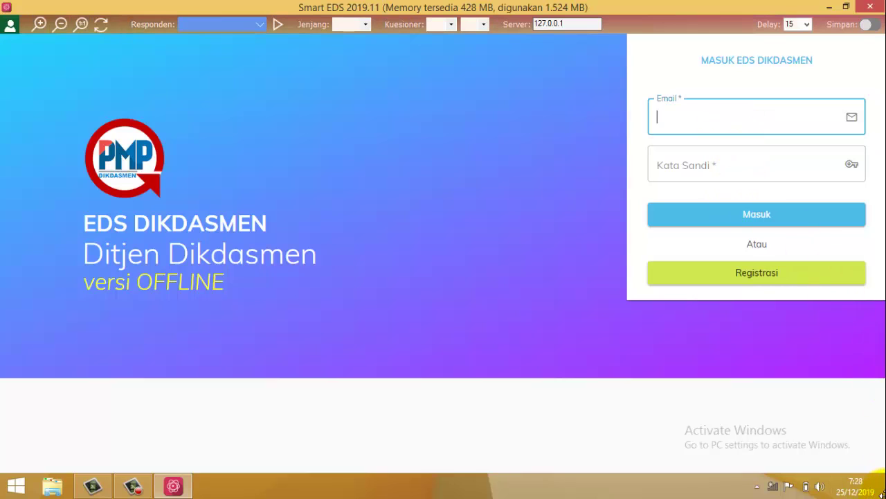
mouse_move(881, 493)
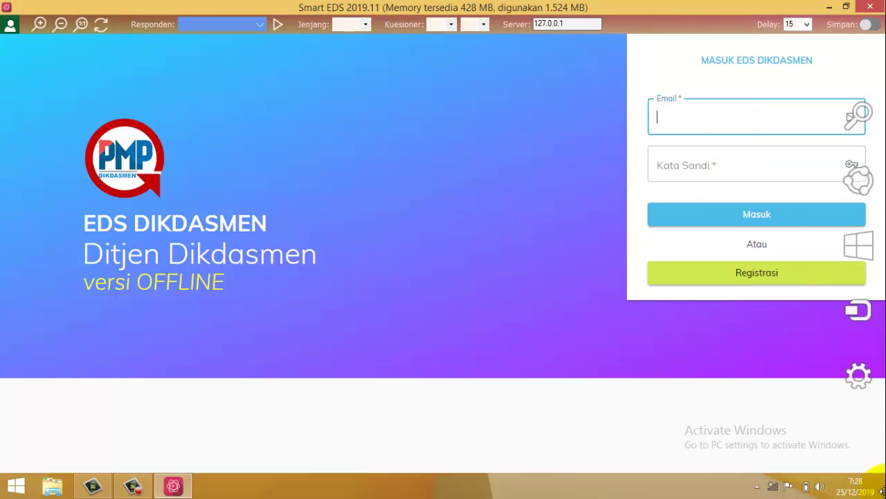
click(732, 122)
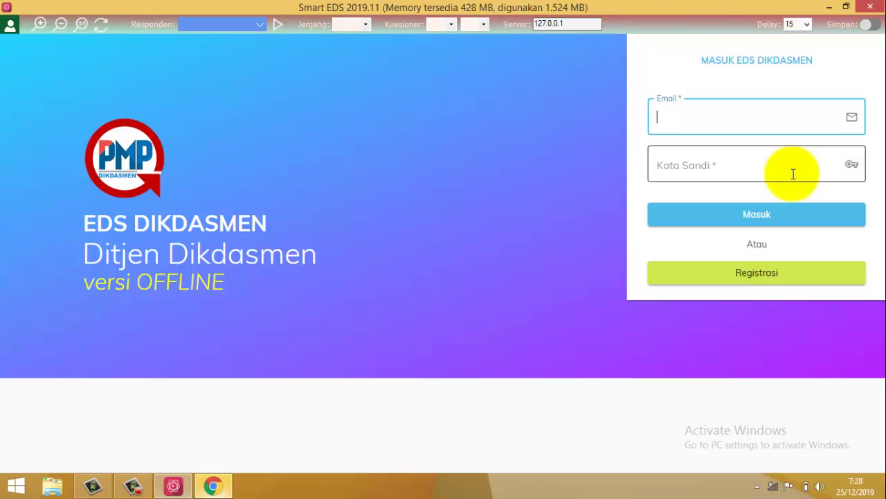
Enter the school account email and password in Kata Sandi, then submit with Masuk
click(675, 119)
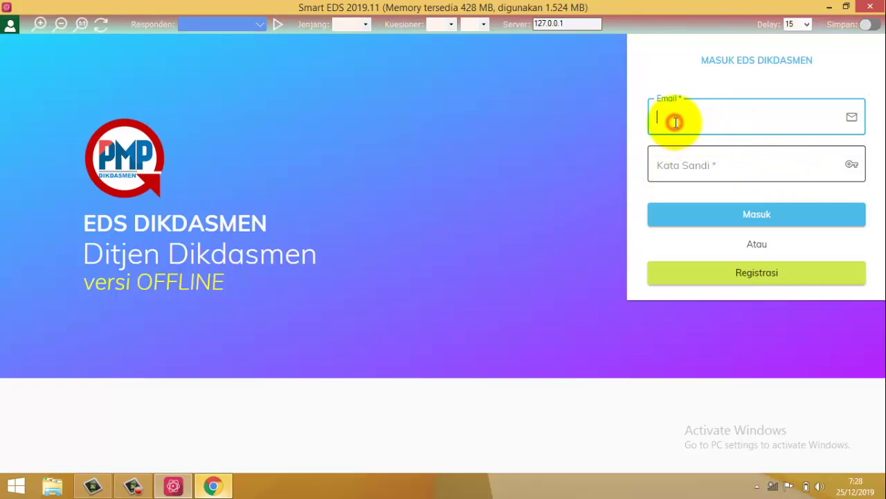
text(sdn)
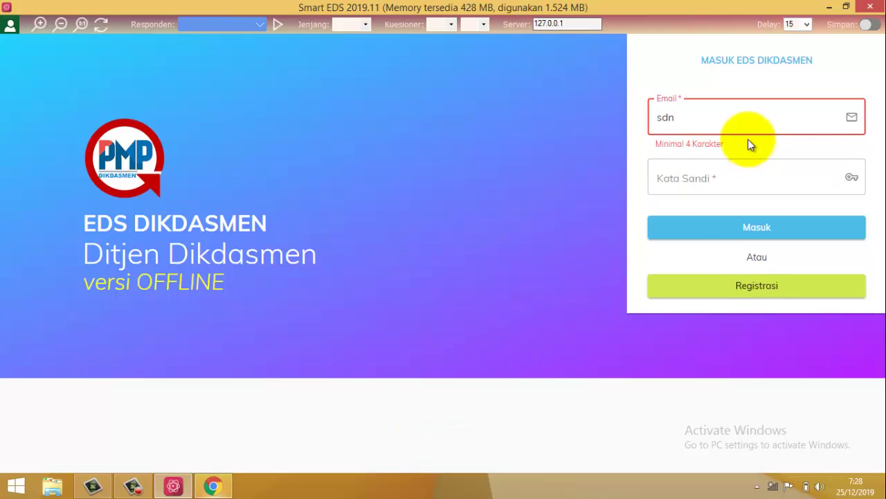
text(satu)
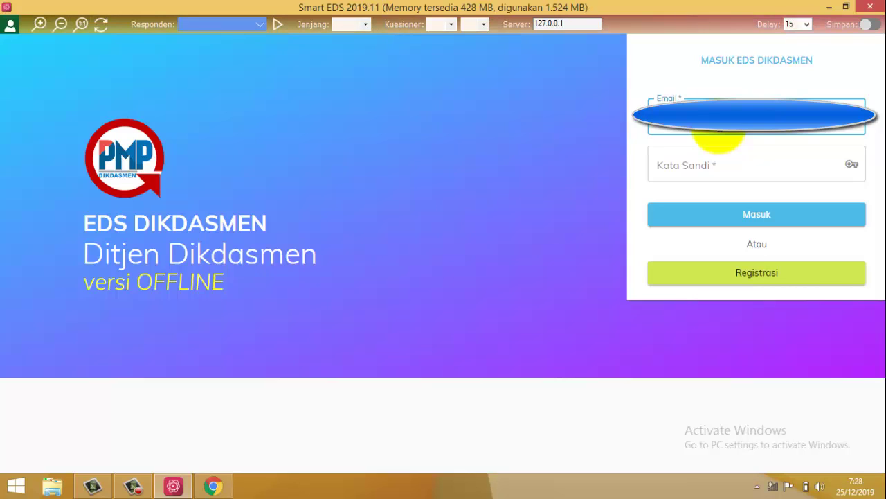
key(Tab)
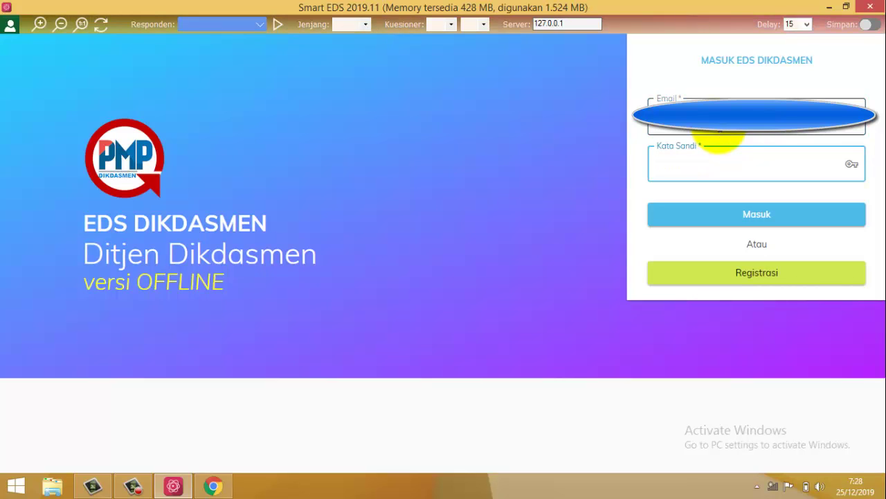
text(a)
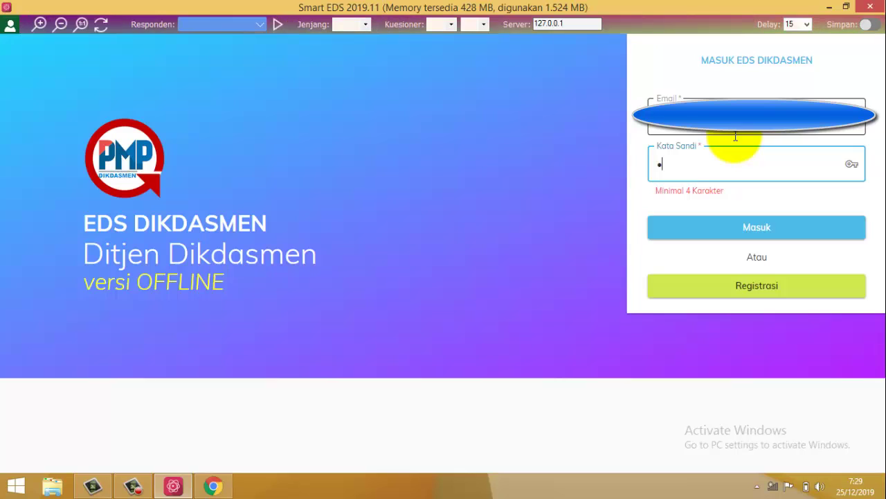
text(aaaaaaaa)
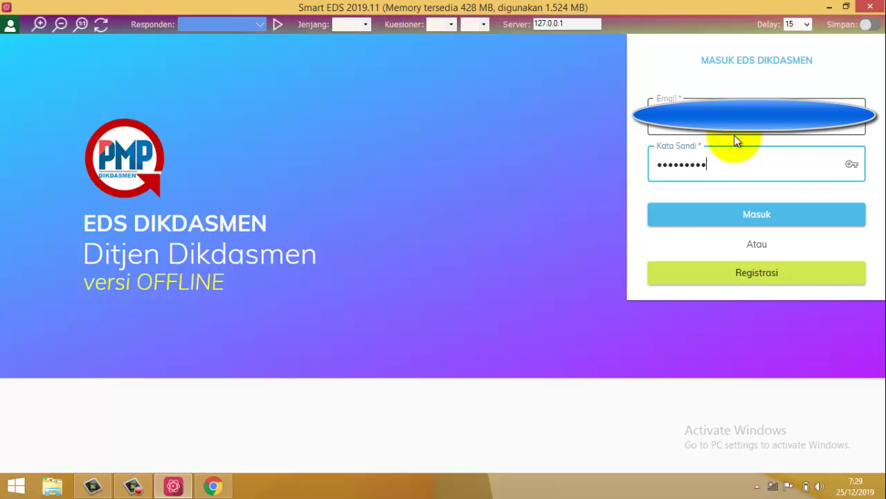
click(731, 225)
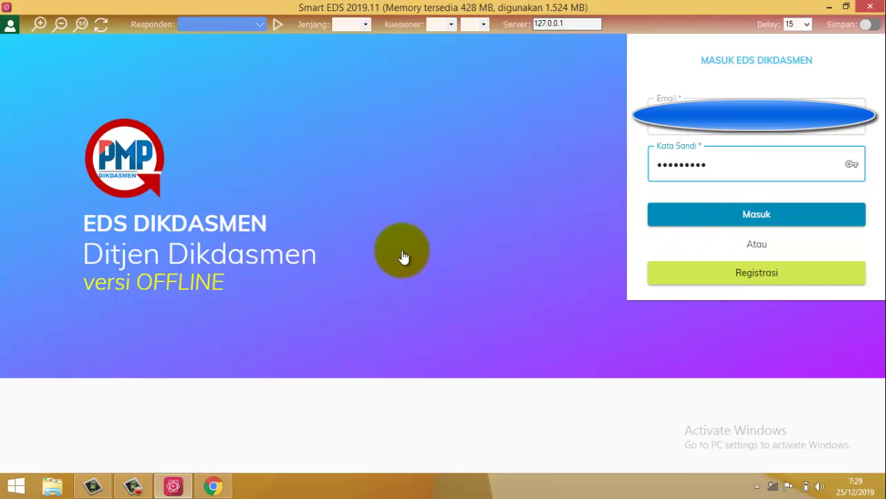
click(673, 215)
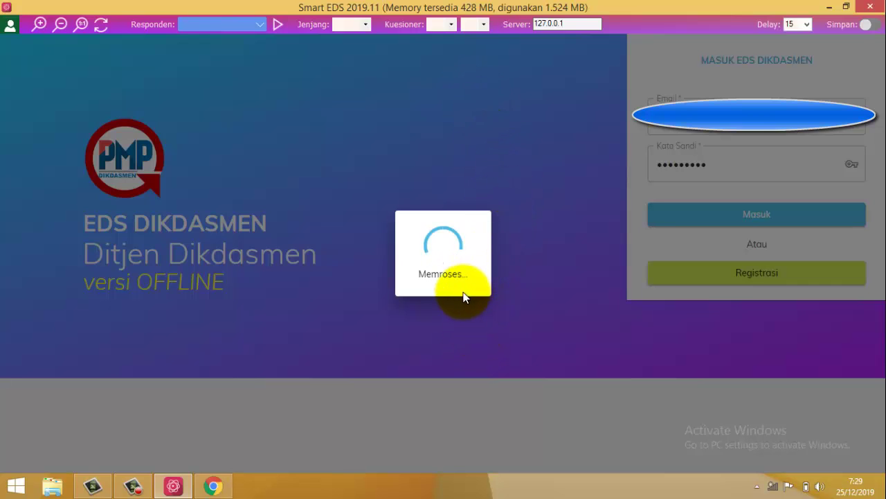
Close the Chrome window showing the EDS Dikdasmen Offline page
click(213, 485)
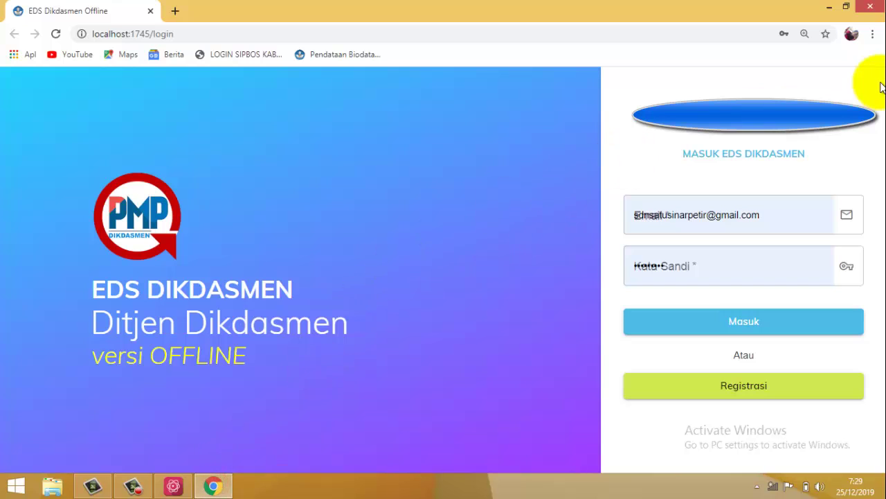
click(871, 6)
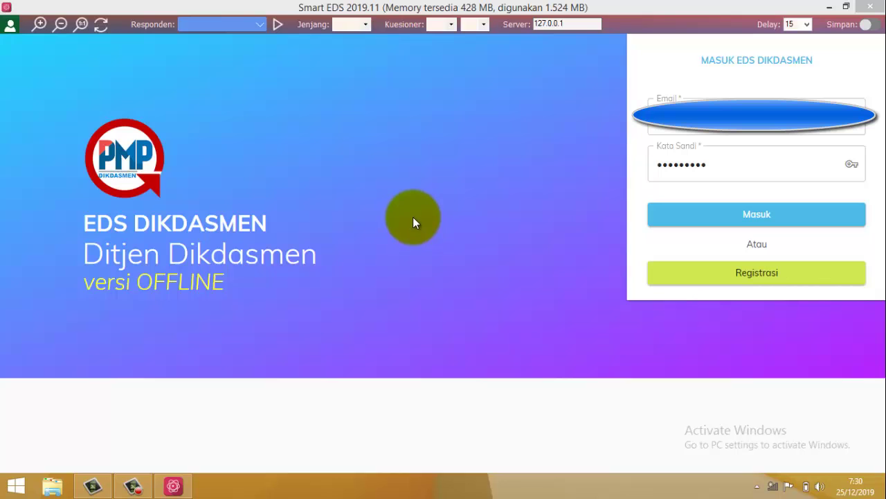
Resubmit the login from the Kata Sandi field to reach the Beranda dashboard
click(720, 166)
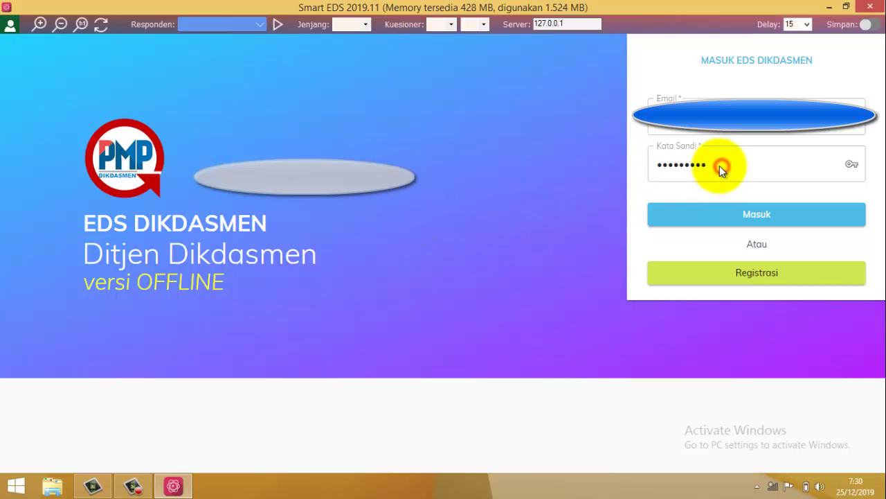
key(Return)
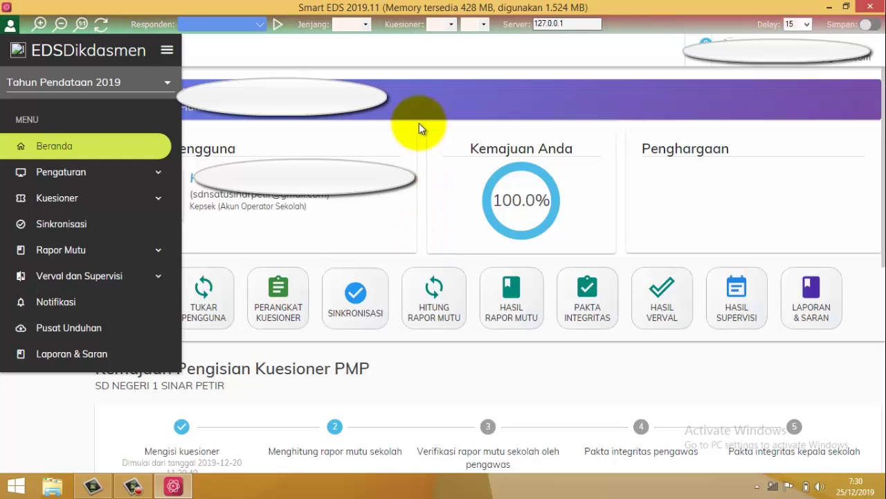
click(161, 50)
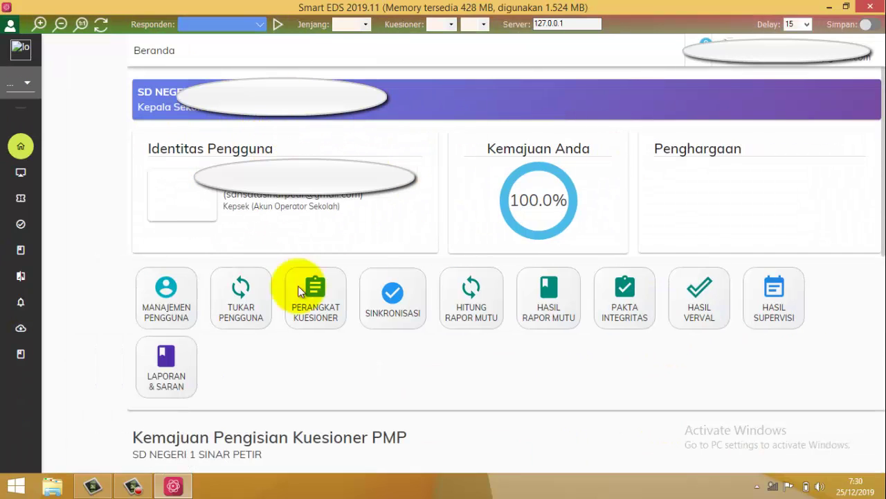
mouse_move(35, 111)
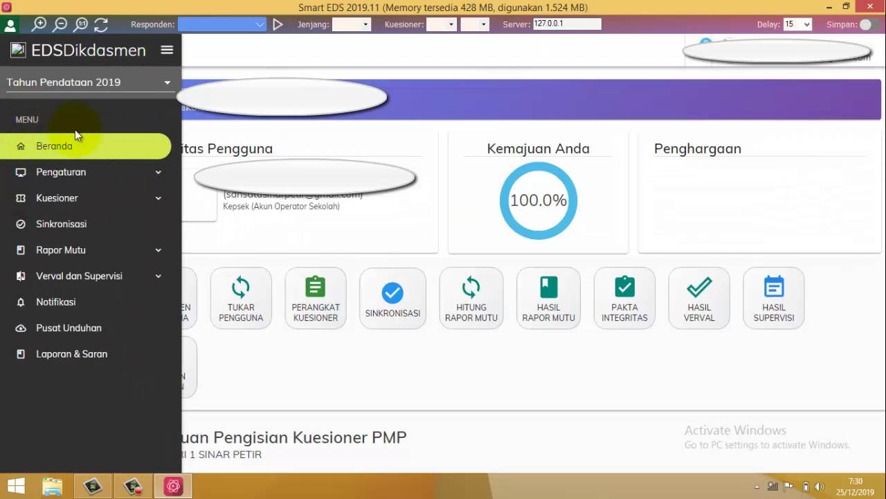
click(167, 50)
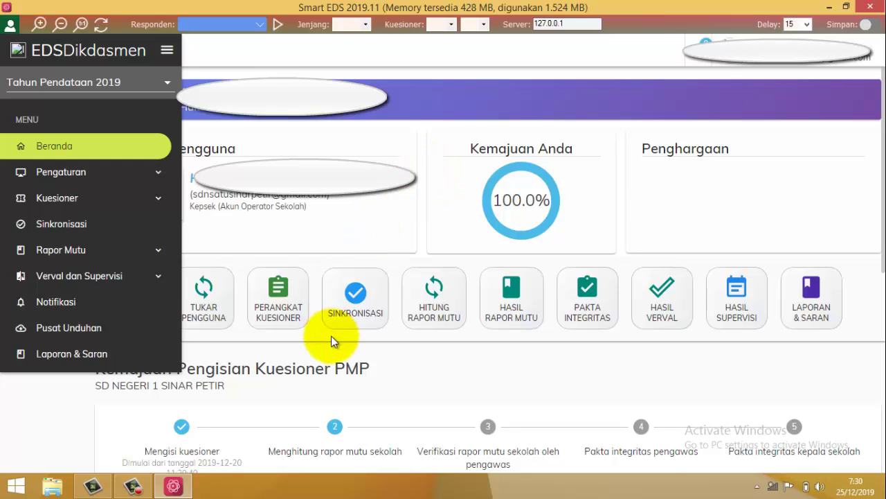
scroll(447, 391, down, 5)
click(447, 391)
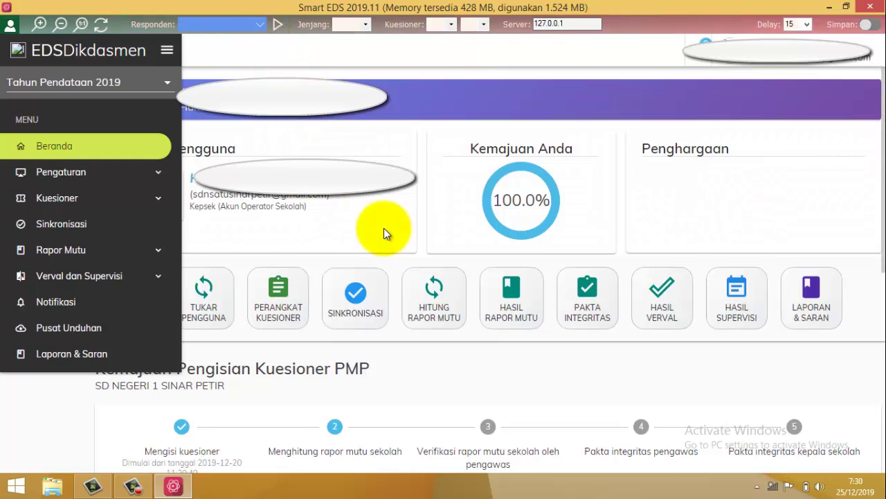
click(260, 31)
click(352, 151)
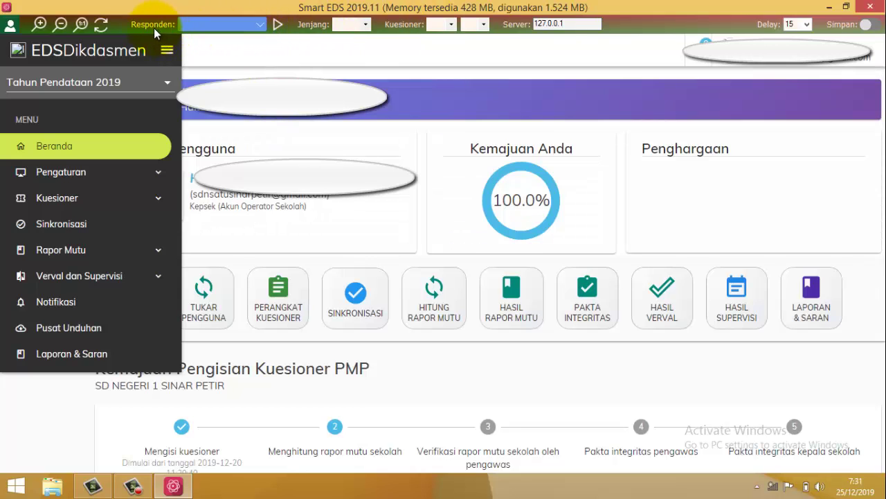
Set the toolbar Responden to Kepala Sekolah and Jenjang to SD
click(252, 28)
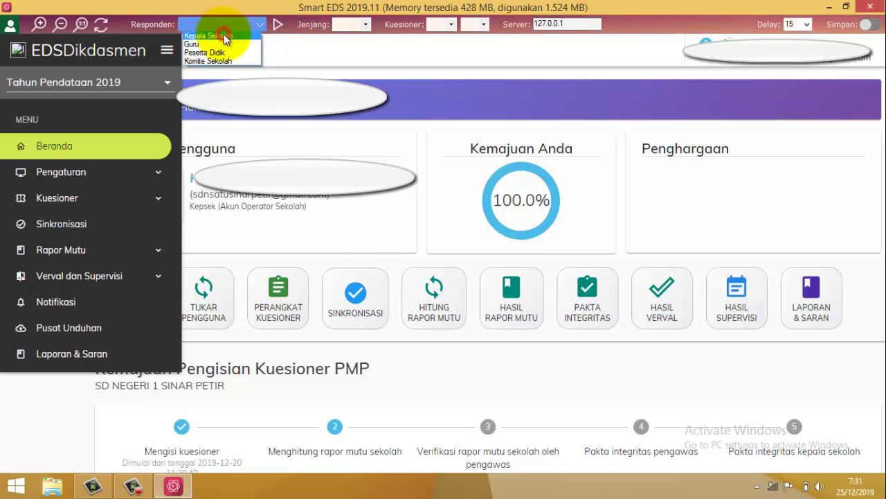
click(224, 34)
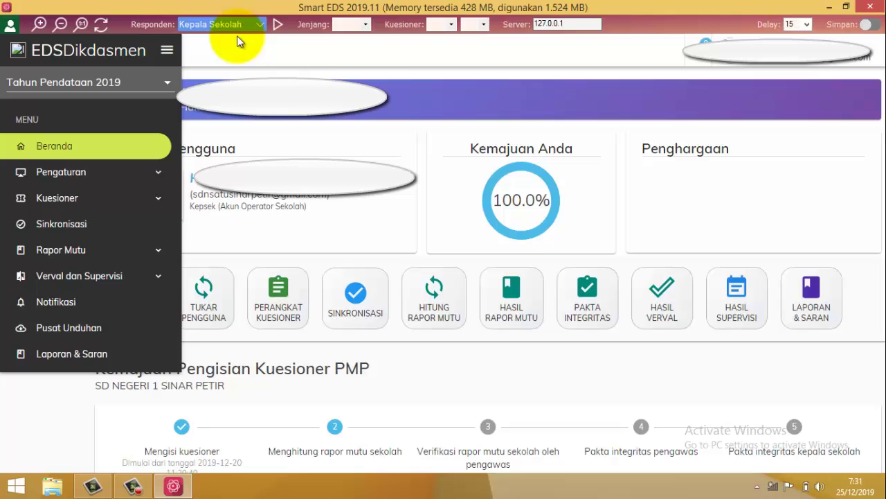
click(366, 25)
click(354, 62)
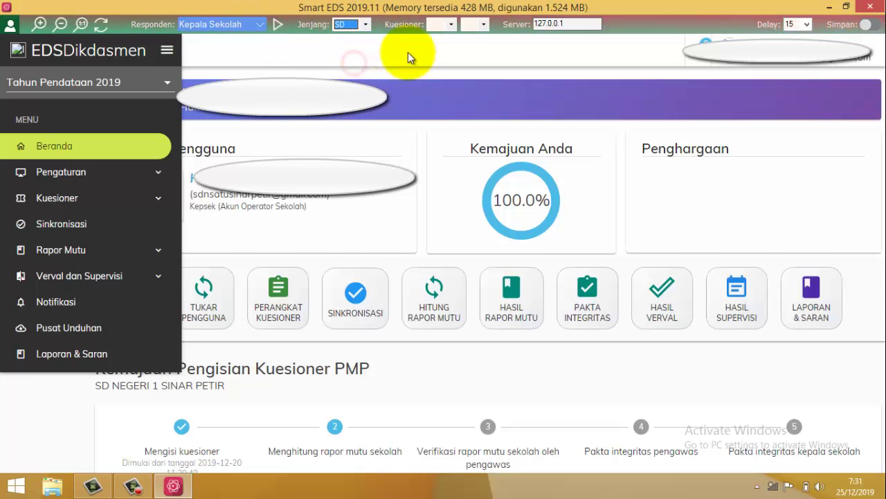
Choose questionnaire A with number 1 in the Kuesioner combos
click(447, 25)
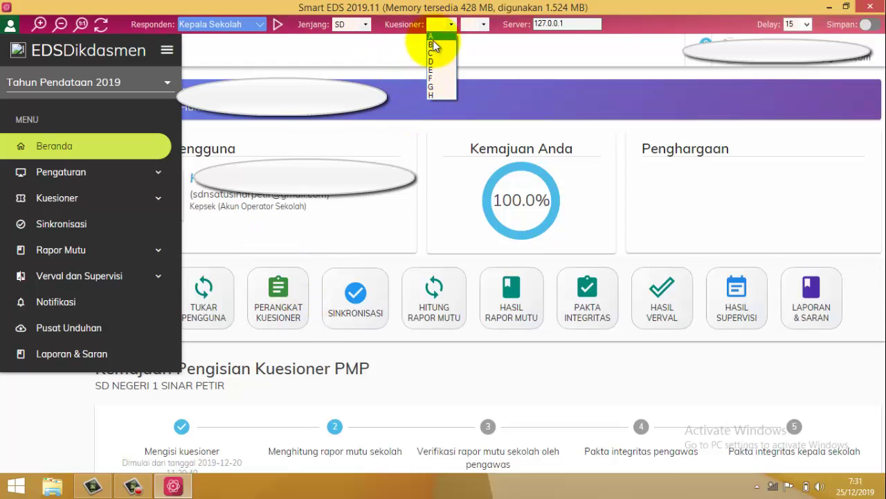
click(435, 78)
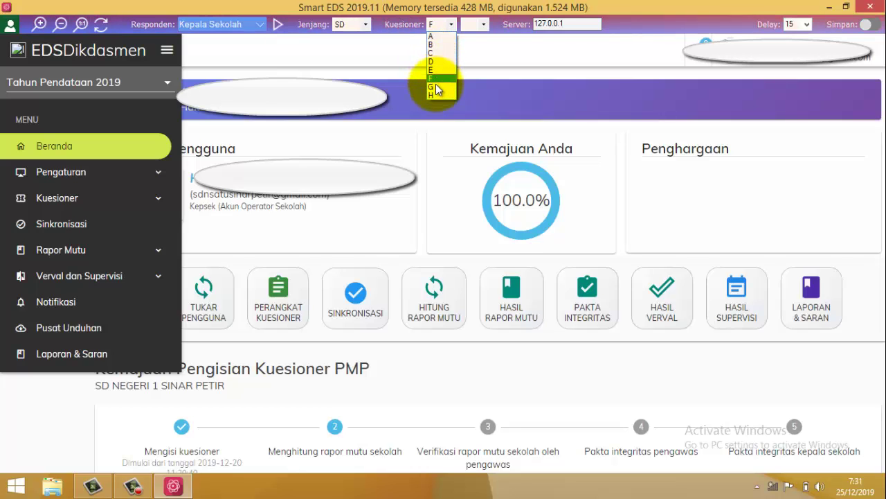
click(486, 51)
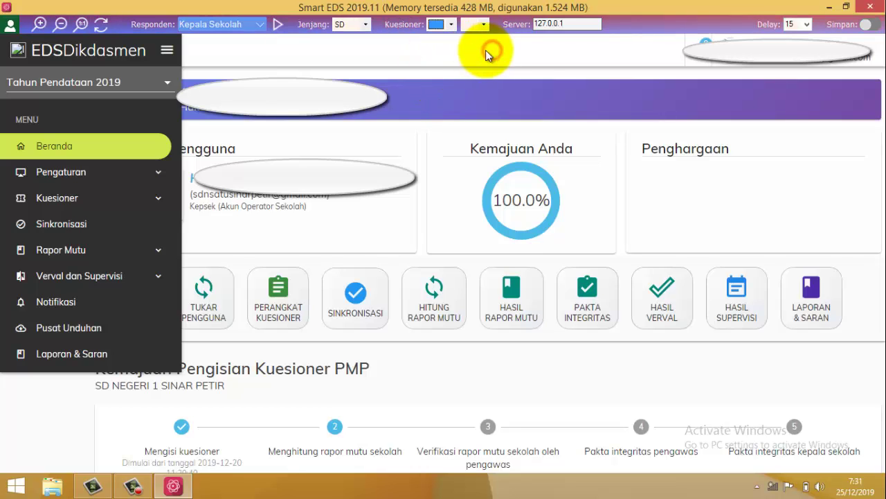
click(451, 25)
click(445, 37)
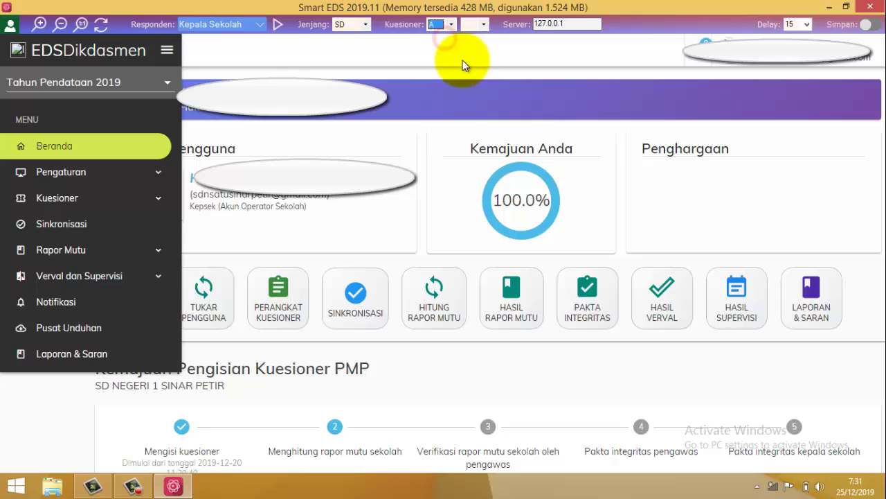
click(480, 25)
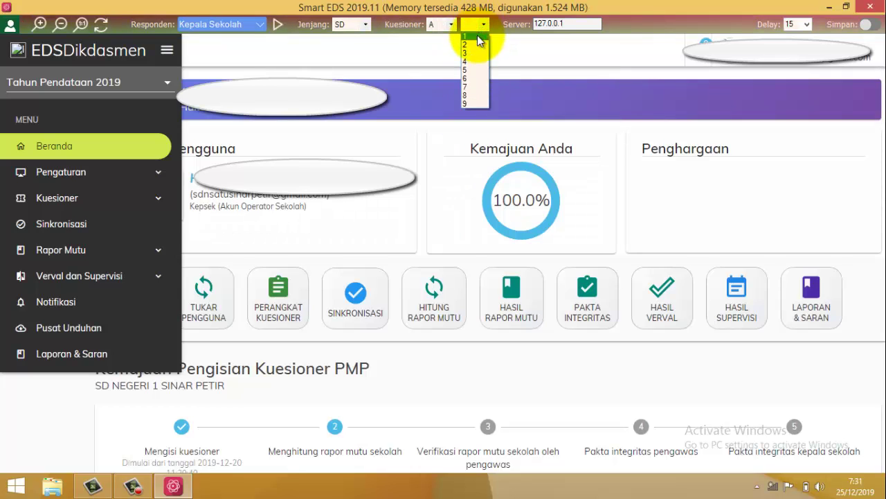
click(469, 77)
click(483, 24)
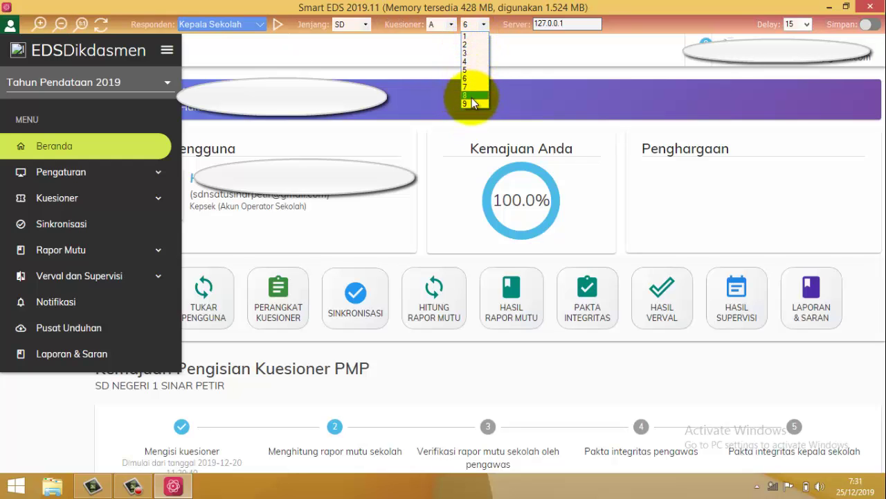
click(468, 86)
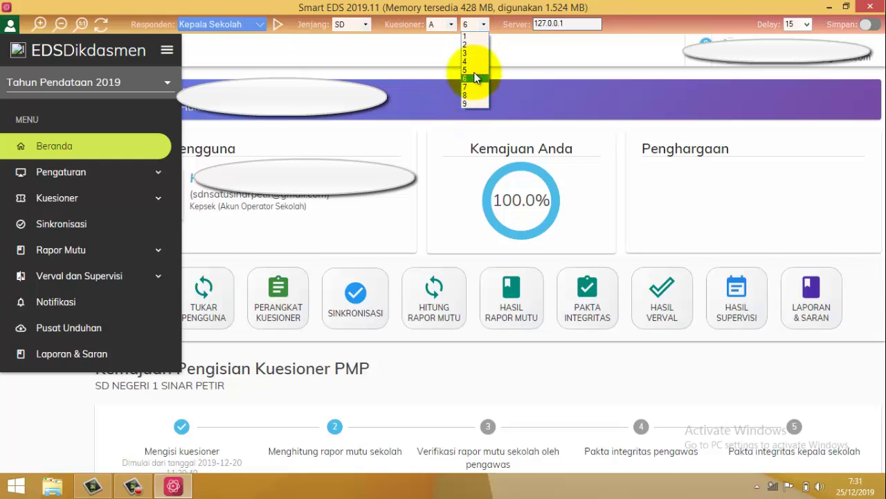
click(471, 25)
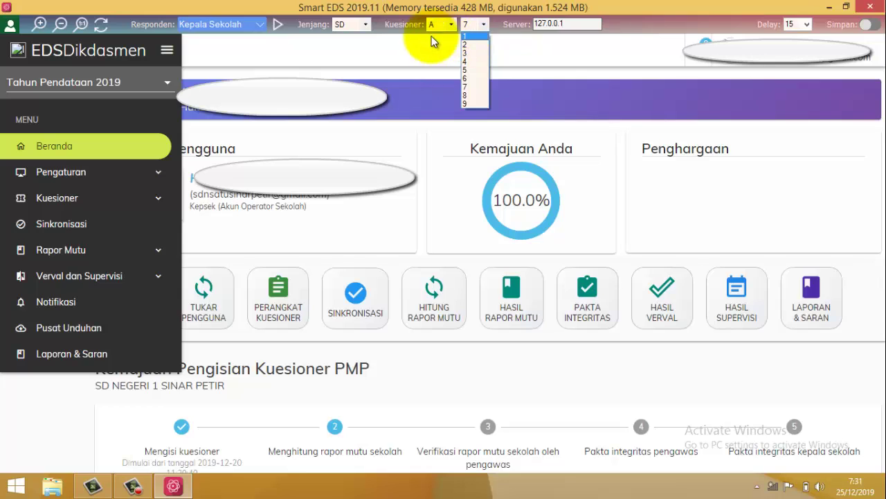
click(477, 36)
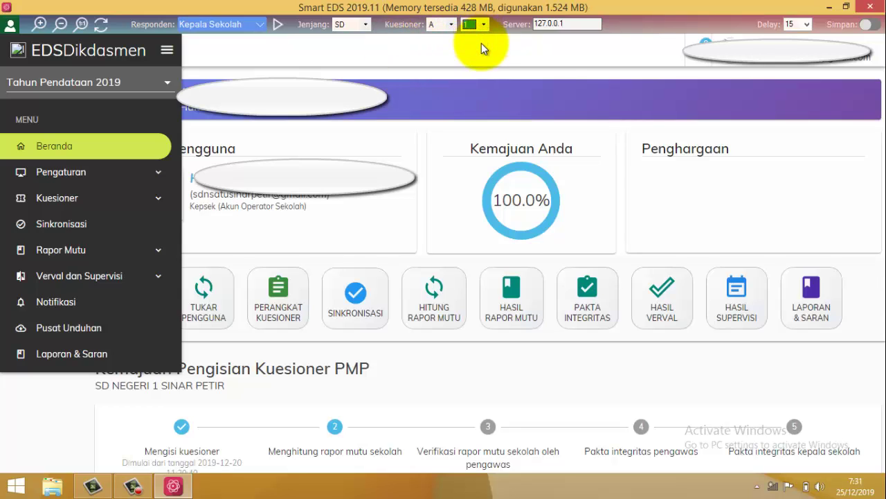